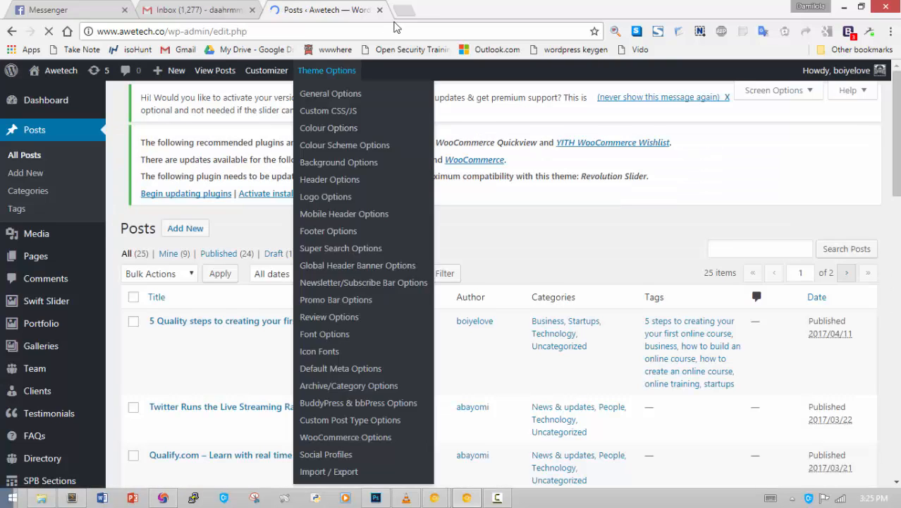
Search Google for "lorem ipsum" in a new browser tab and open the lipsum.com result.
{"action": "left_click", "coordinate": [412, 13]}
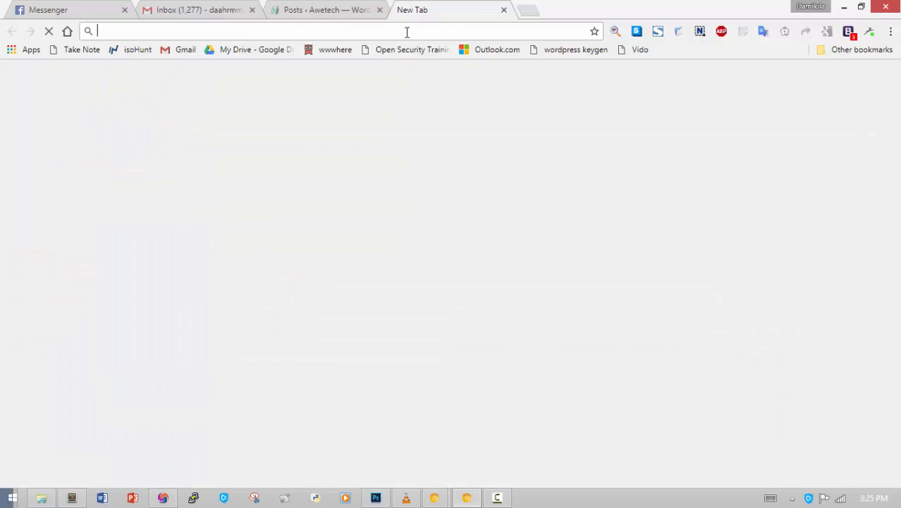
{"action": "type", "text": "l"}
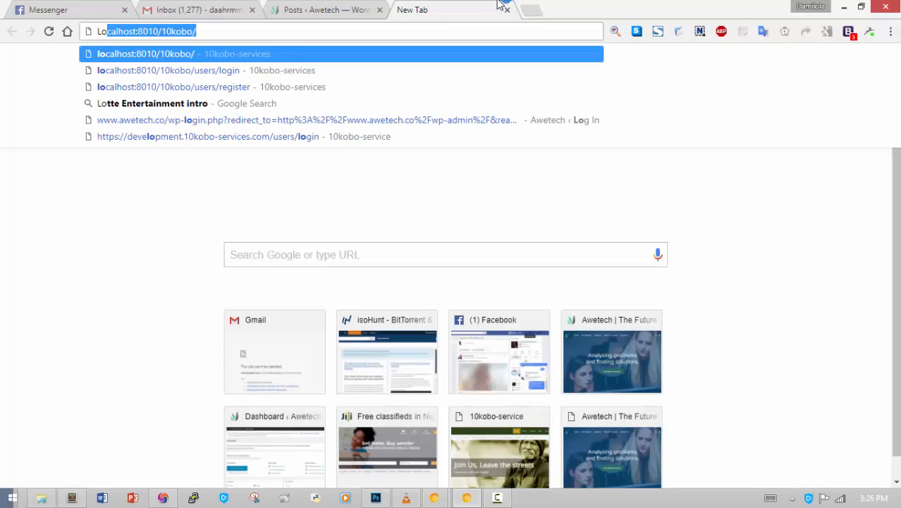
{"action": "key", "text": "BackSpace"}
{"action": "key", "text": "BackSpace"}
{"action": "type", "text": "lo"}
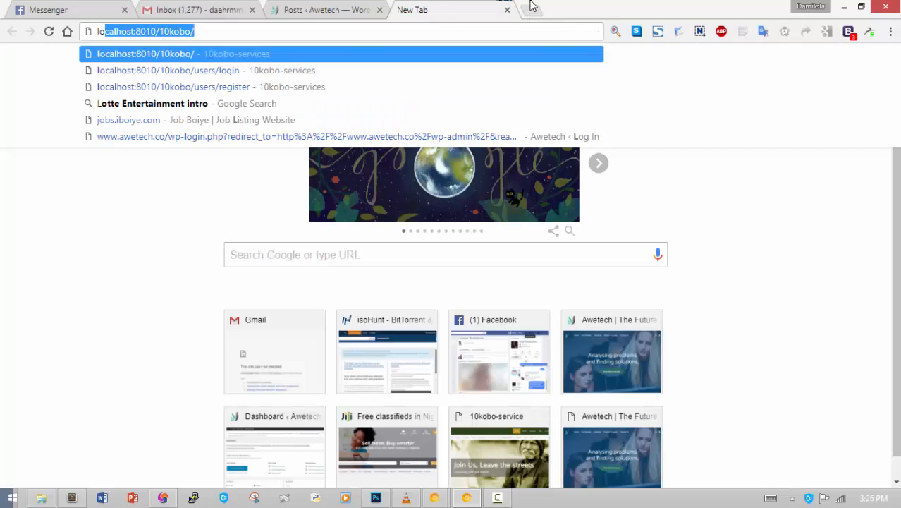
{"action": "type", "text": "rem ipsum"}
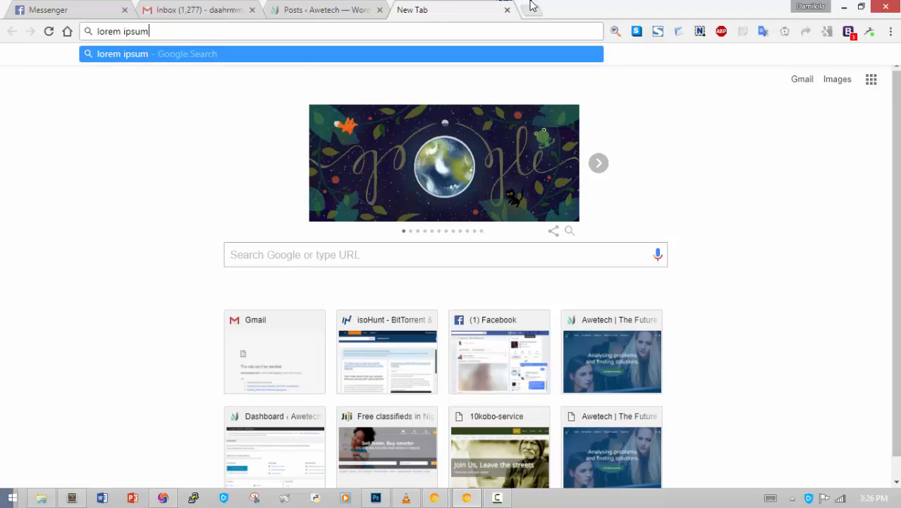
{"action": "key", "text": "Return"}
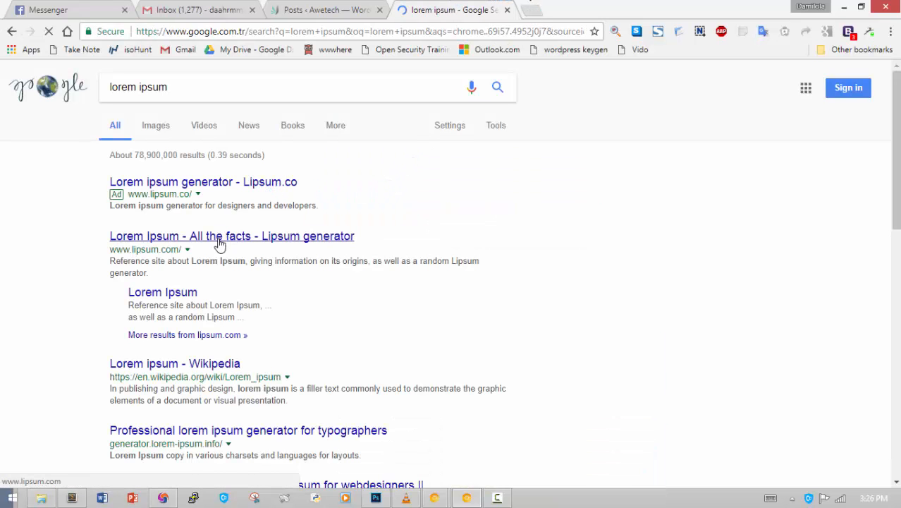
{"action": "left_click", "coordinate": [221, 239]}
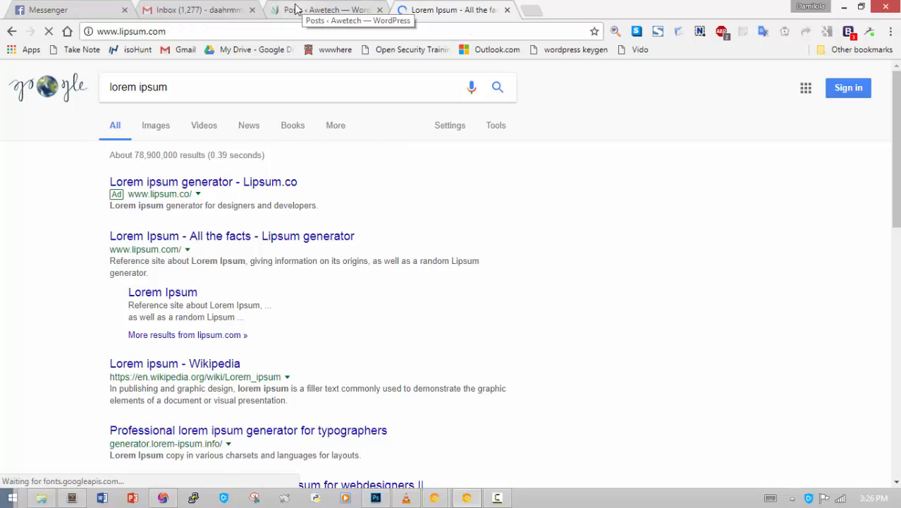
Start a new WordPress post on the Awetech site and copy the heading "What is Lorem Ipsum?" from lipsum.com.
{"action": "left_click", "coordinate": [296, 8]}
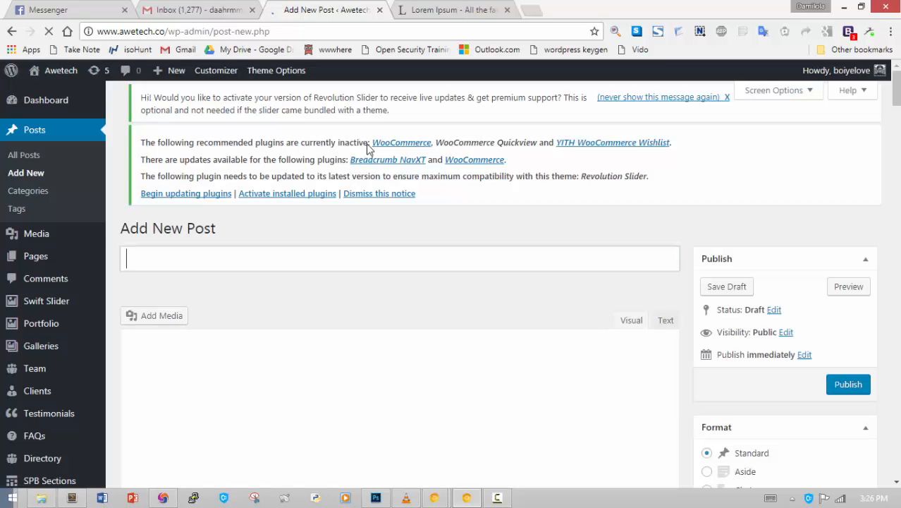
{"action": "left_click", "coordinate": [450, 10]}
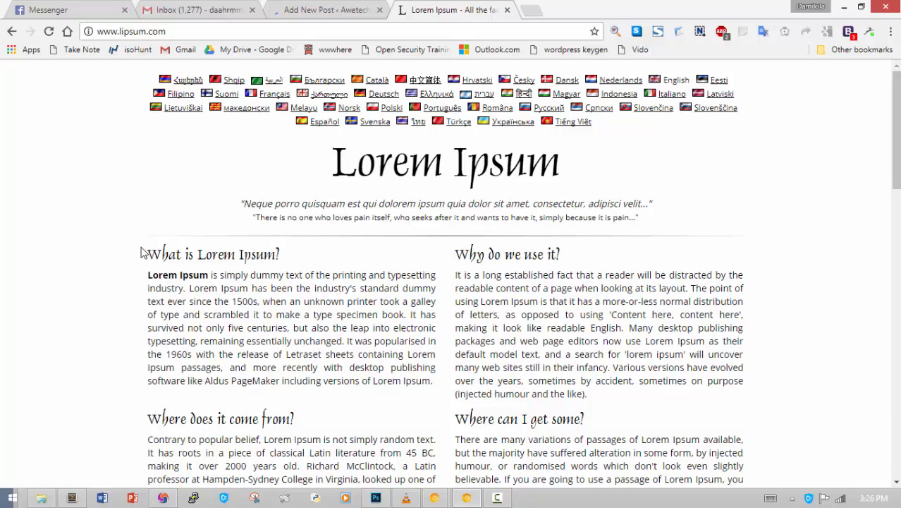
{"action": "left_click_drag", "start_coordinate": [146, 252], "coordinate": [118, 242]}
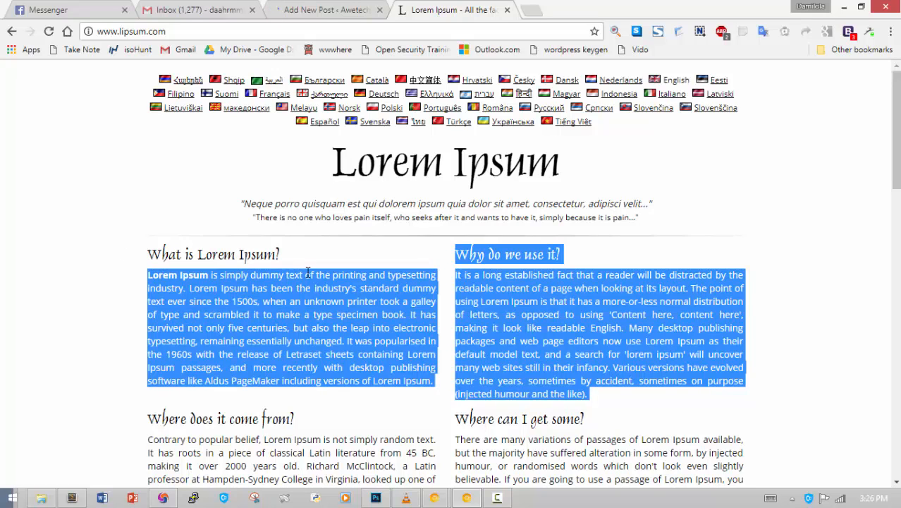
{"action": "left_click", "coordinate": [177, 258]}
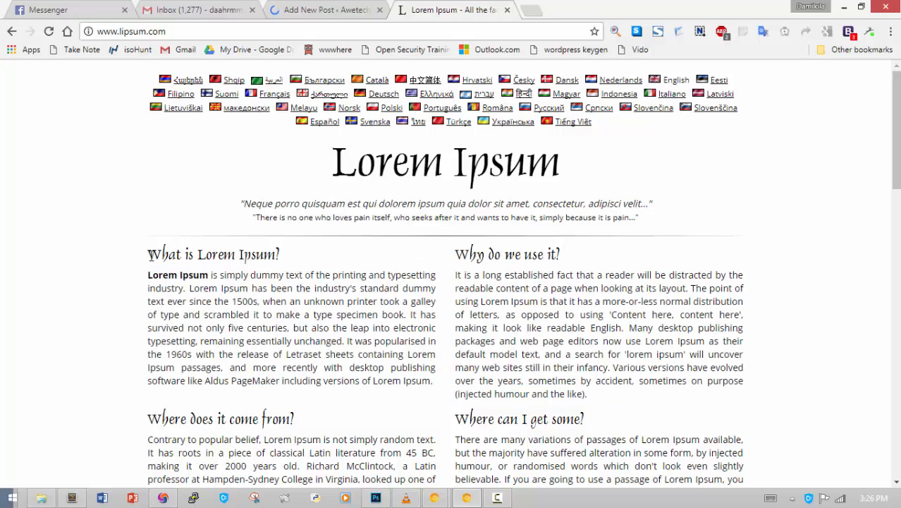
{"action": "triple_click", "coordinate": [285, 255]}
{"action": "key", "text": "ctrl+c"}
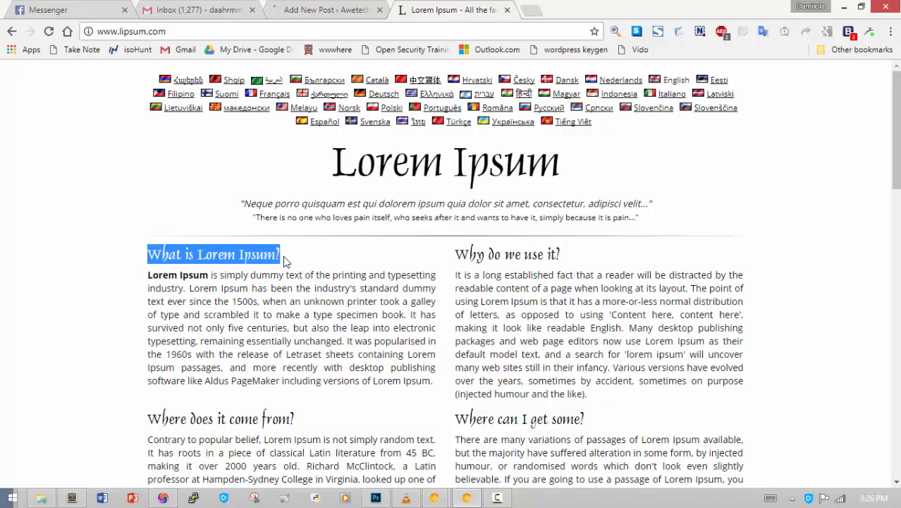
Paste the copied heading "What is Lorem Ipsum?" as the title of the new WordPress post.
{"action": "left_click", "coordinate": [300, 7]}
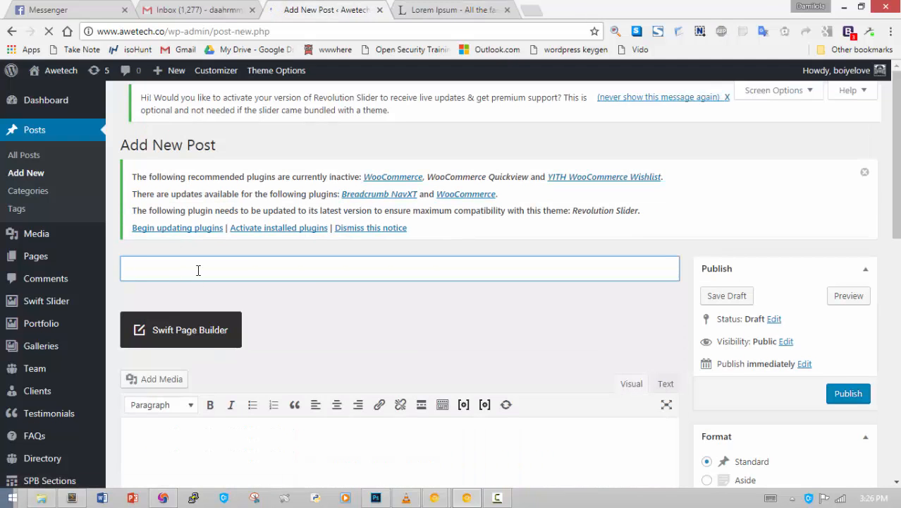
{"action": "scroll", "coordinate": [265, 306], "scroll_direction": "down", "scroll_amount": 4}
{"action": "scroll", "coordinate": [265, 284], "scroll_direction": "up", "scroll_amount": 3}
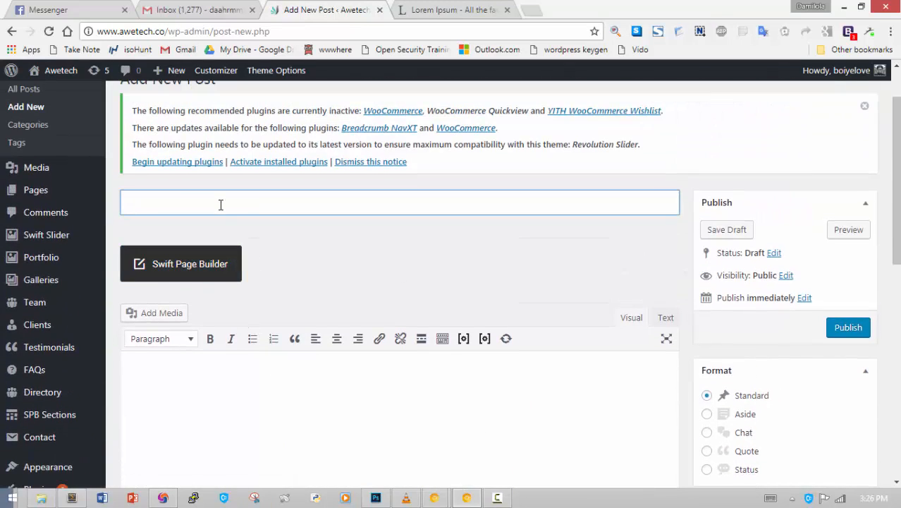
{"action": "key", "text": "ctrl+v"}
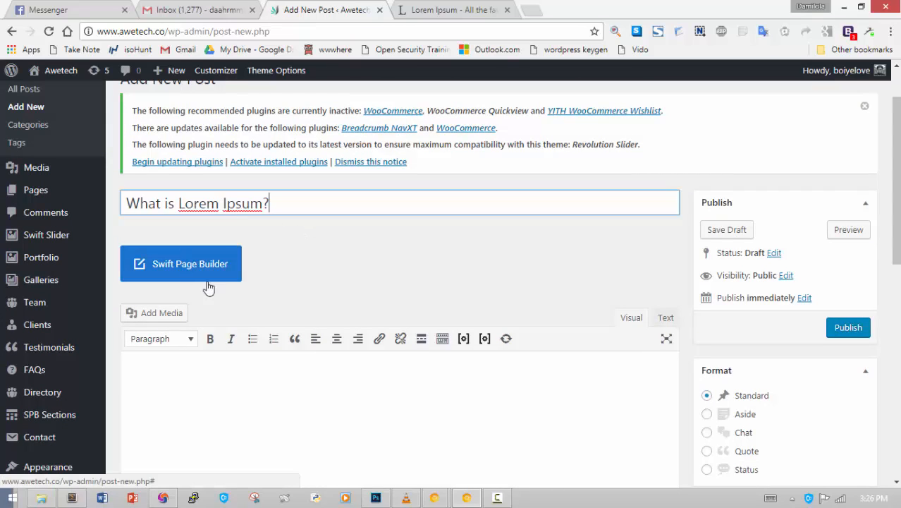
{"action": "left_click", "coordinate": [298, 397]}
{"action": "left_click", "coordinate": [665, 318]}
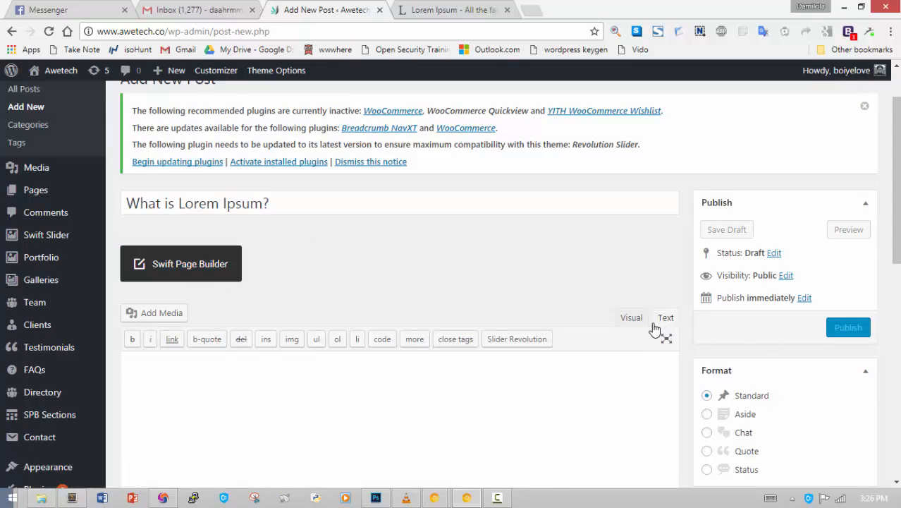
{"action": "left_click", "coordinate": [632, 322]}
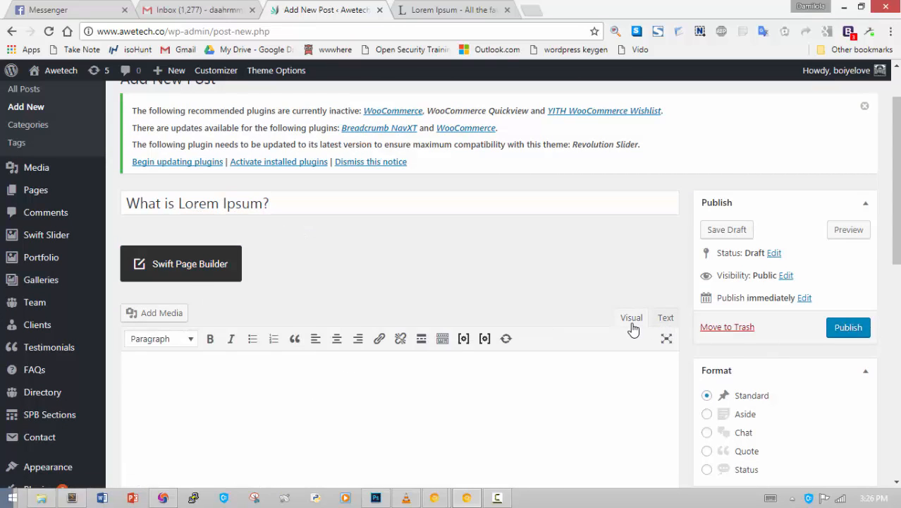
Switch the post's content editing to Swift Page Builder and open its library of elements.
{"action": "left_click", "coordinate": [165, 273]}
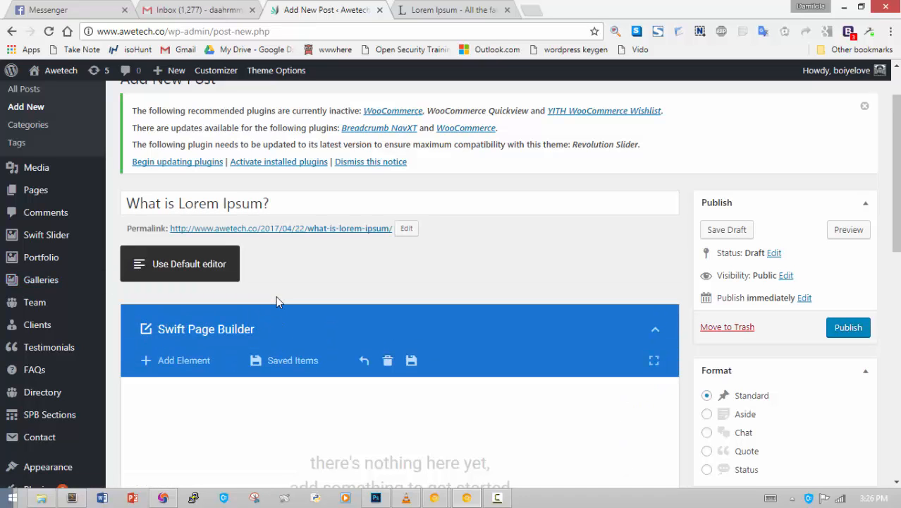
{"action": "scroll", "coordinate": [276, 302], "scroll_direction": "down", "scroll_amount": 3}
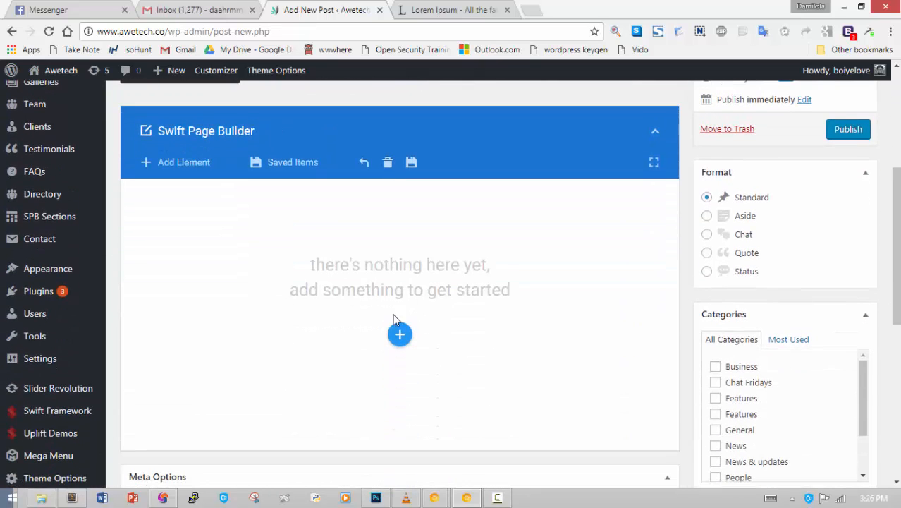
{"action": "scroll", "coordinate": [299, 150], "scroll_direction": "up", "scroll_amount": 2}
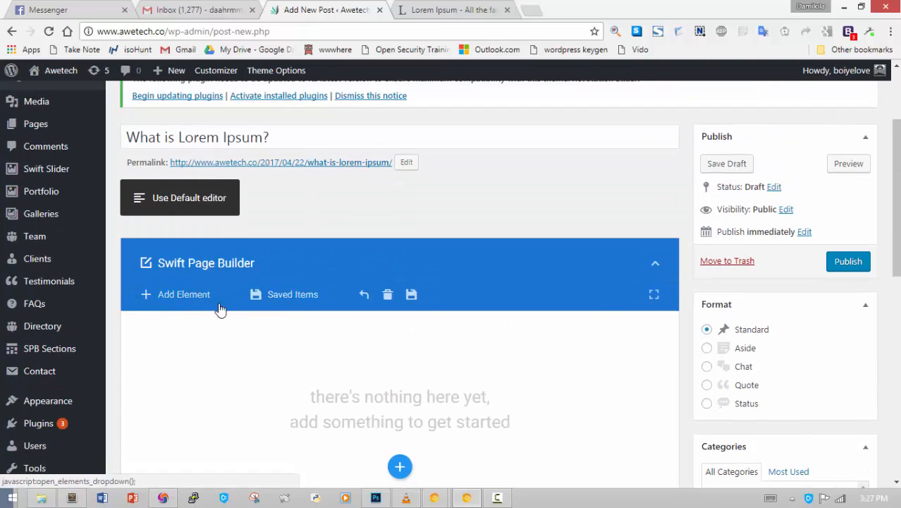
{"action": "left_click", "coordinate": [400, 466]}
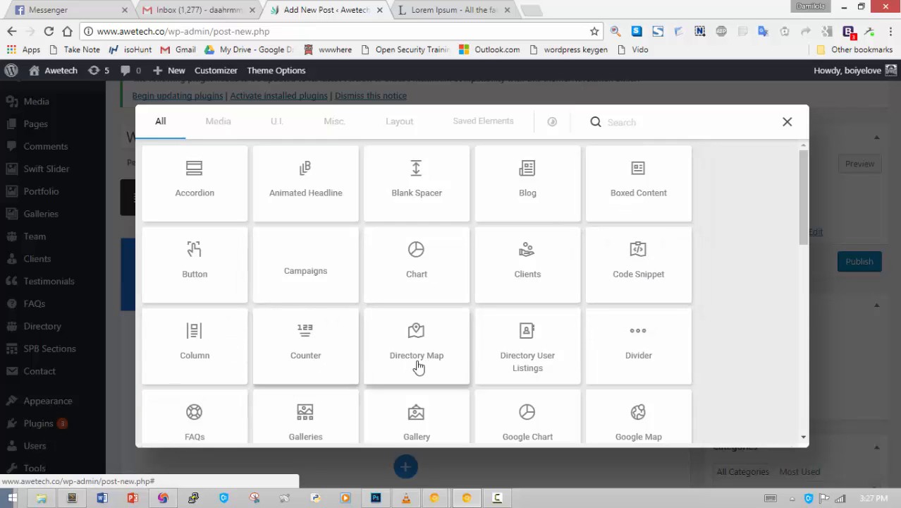
Examine the full range of content elements offered in the page builder's library, from Accordion to Widget Area.
{"action": "scroll", "coordinate": [624, 356], "scroll_direction": "down", "scroll_amount": 2}
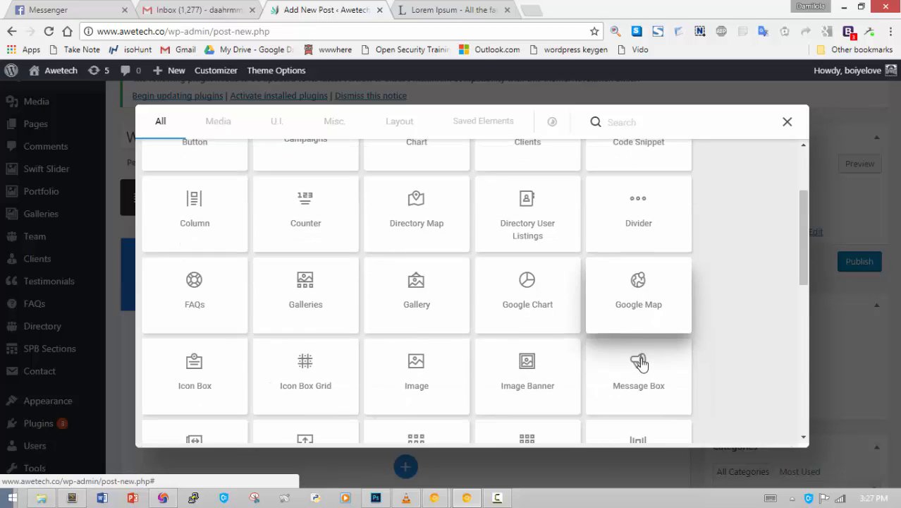
{"action": "scroll", "coordinate": [640, 363], "scroll_direction": "down", "scroll_amount": 2}
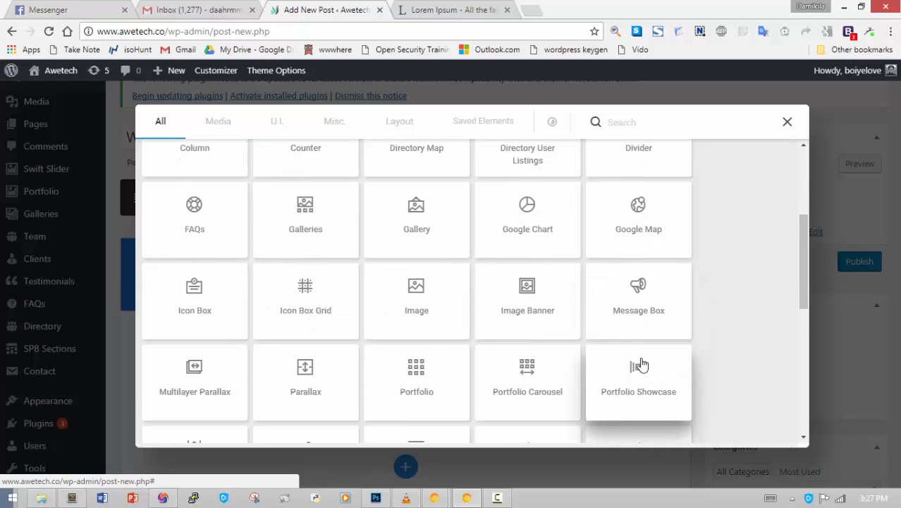
{"action": "scroll", "coordinate": [641, 363], "scroll_direction": "down", "scroll_amount": 3}
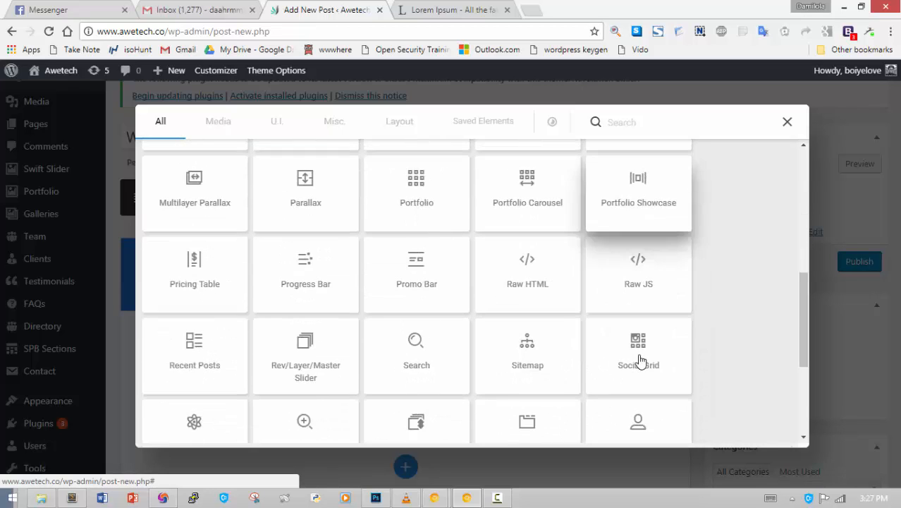
{"action": "scroll", "coordinate": [639, 361], "scroll_direction": "up", "scroll_amount": 2}
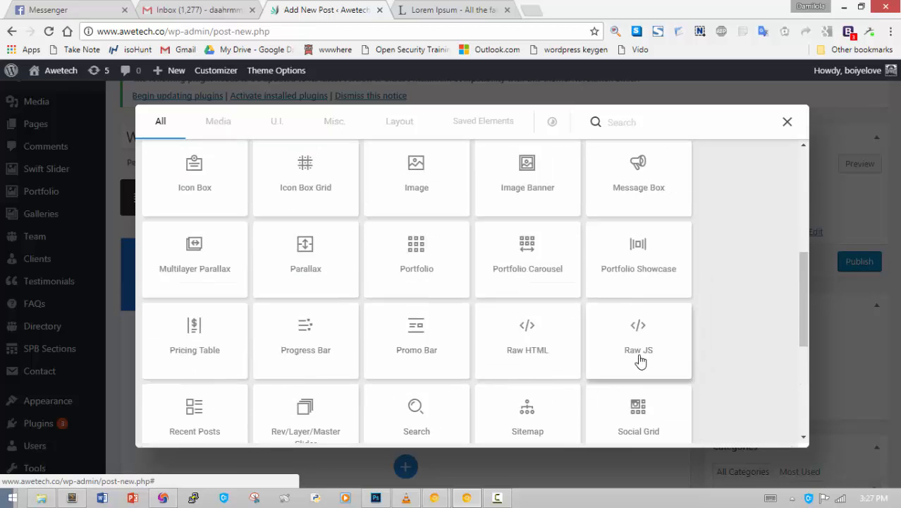
{"action": "scroll", "coordinate": [640, 361], "scroll_direction": "down", "scroll_amount": 2}
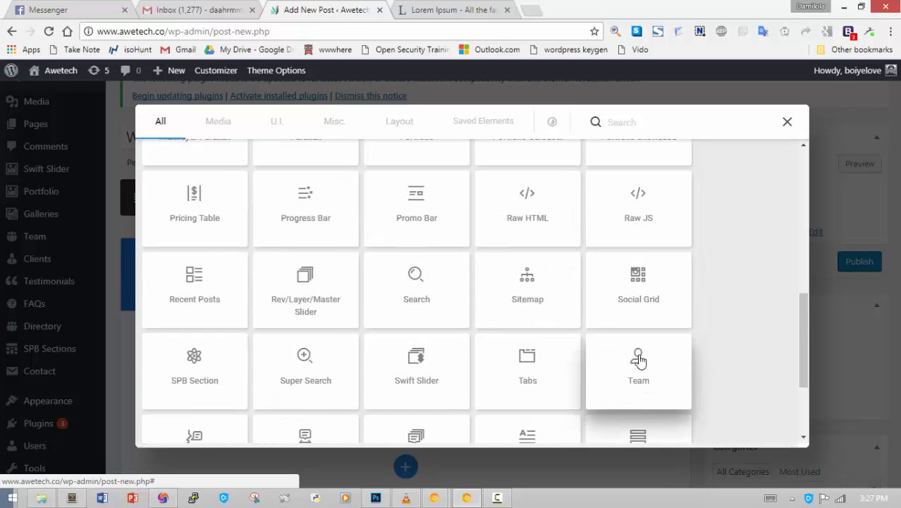
{"action": "scroll", "coordinate": [640, 361], "scroll_direction": "down", "scroll_amount": 2}
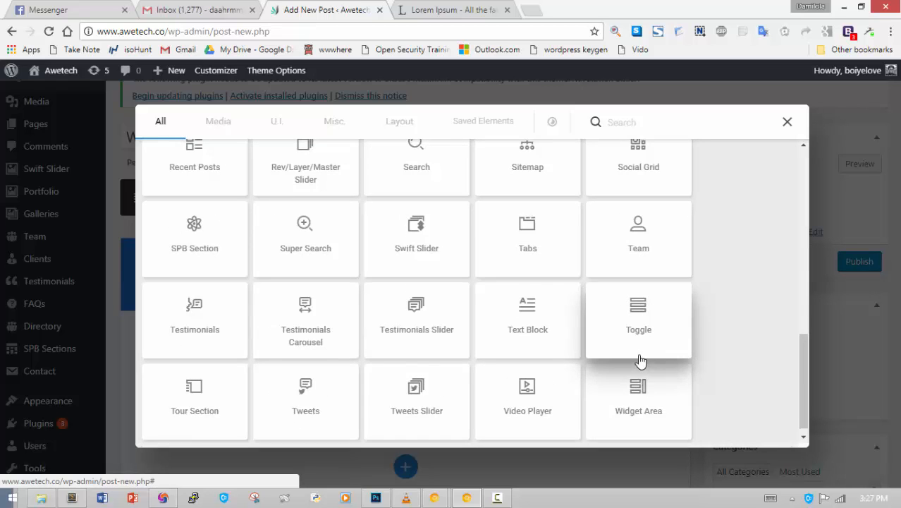
{"action": "scroll", "coordinate": [640, 361], "scroll_direction": "down", "scroll_amount": 1}
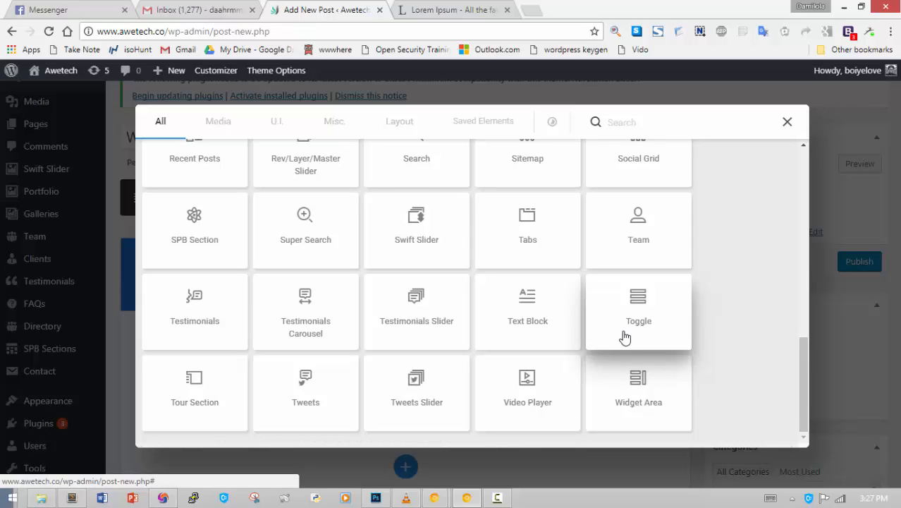
{"action": "scroll", "coordinate": [600, 332], "scroll_direction": "up", "scroll_amount": 2}
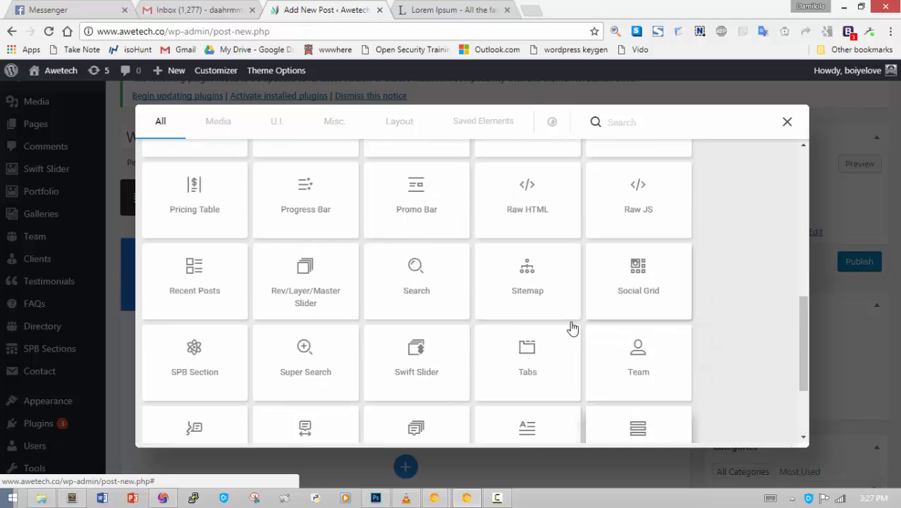
{"action": "scroll", "coordinate": [565, 317], "scroll_direction": "up", "scroll_amount": 1}
{"action": "scroll", "coordinate": [486, 300], "scroll_direction": "up", "scroll_amount": 1}
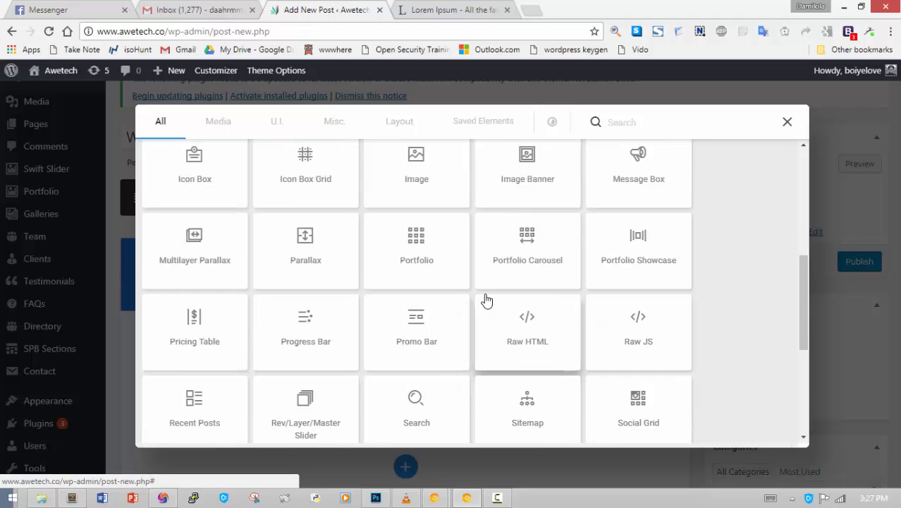
{"action": "scroll", "coordinate": [479, 302], "scroll_direction": "up", "scroll_amount": 2}
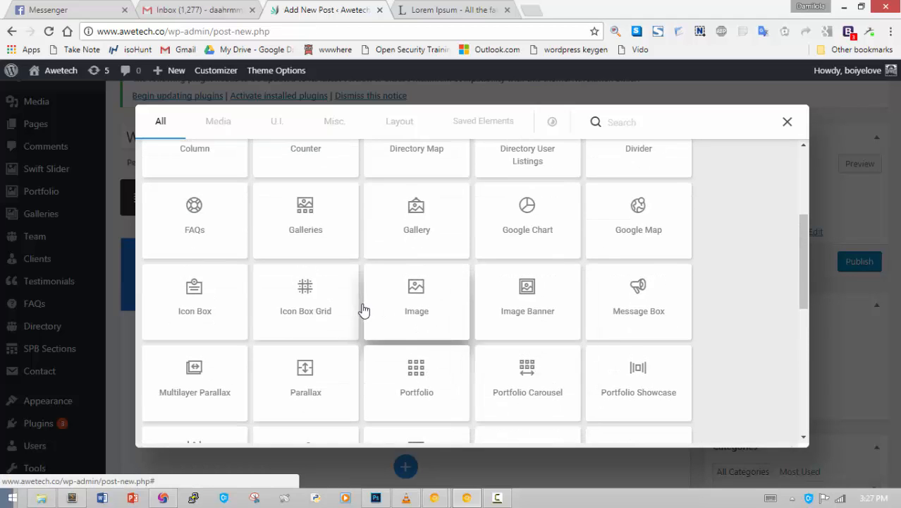
{"action": "scroll", "coordinate": [363, 309], "scroll_direction": "up", "scroll_amount": 1}
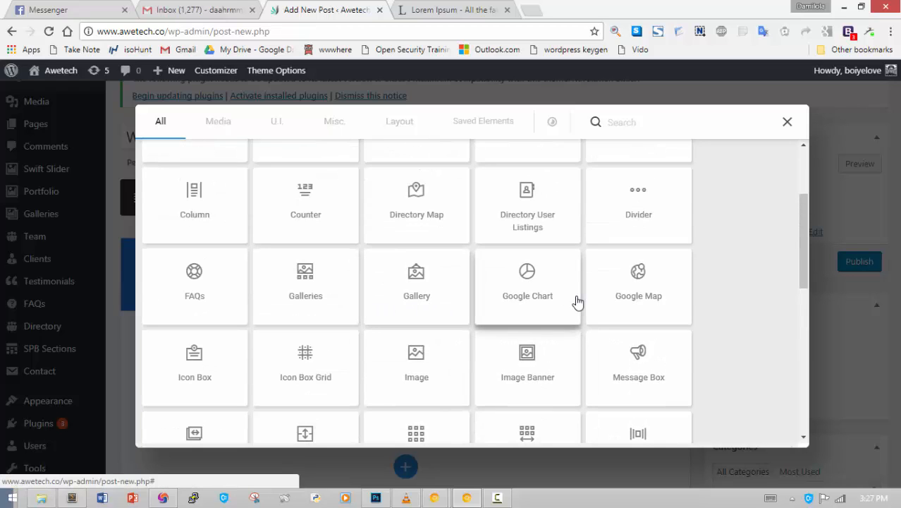
{"action": "scroll", "coordinate": [600, 292], "scroll_direction": "up", "scroll_amount": 2}
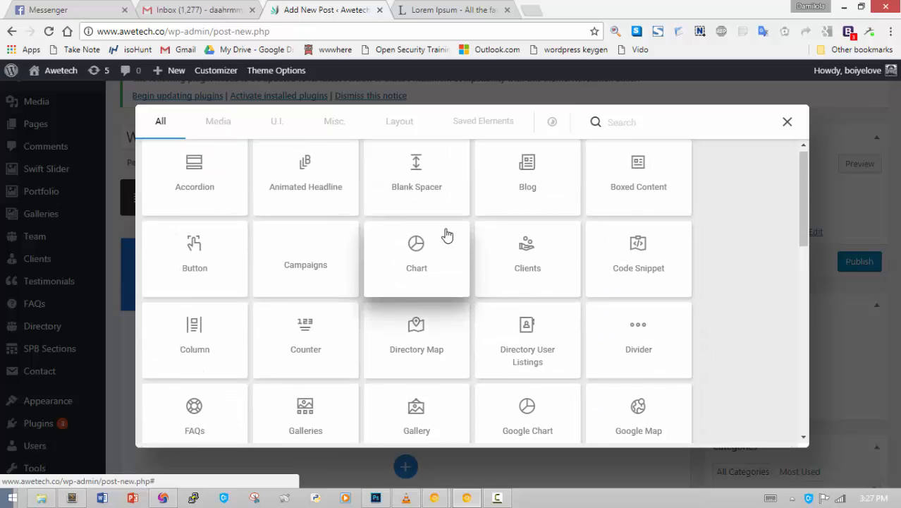
{"action": "scroll", "coordinate": [446, 235], "scroll_direction": "up", "scroll_amount": 1}
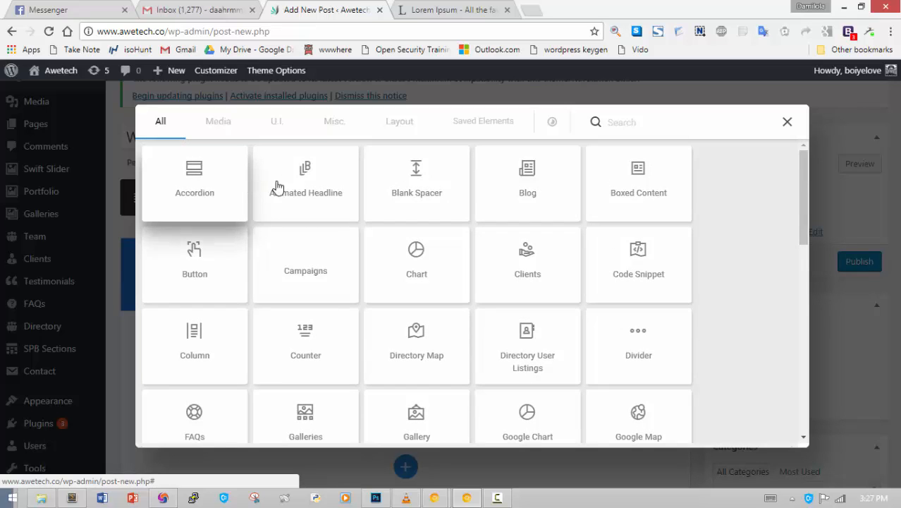
Add a Boxed Content element to the empty page builder layout of the post.
{"action": "left_click", "coordinate": [625, 200]}
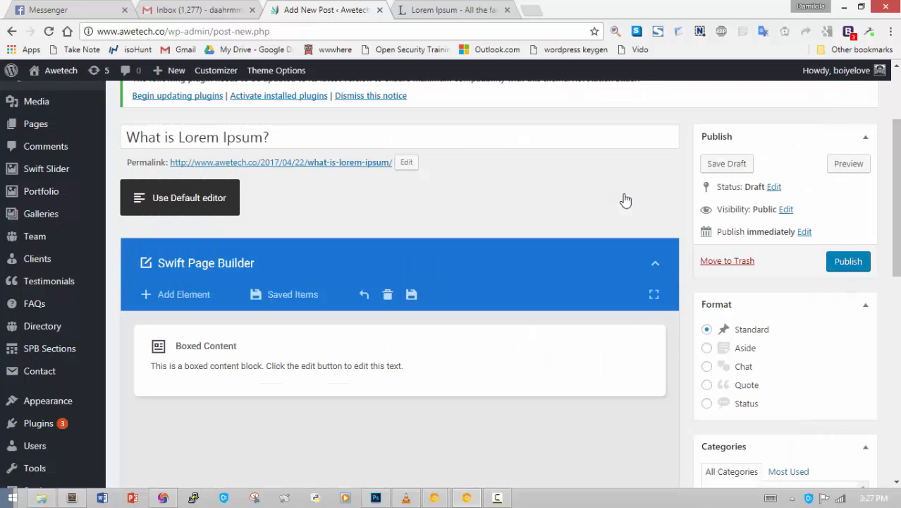
{"action": "scroll", "coordinate": [425, 226], "scroll_direction": "down", "scroll_amount": 1}
{"action": "scroll", "coordinate": [424, 228], "scroll_direction": "down", "scroll_amount": 2}
{"action": "mouse_move", "coordinate": [409, 242]}
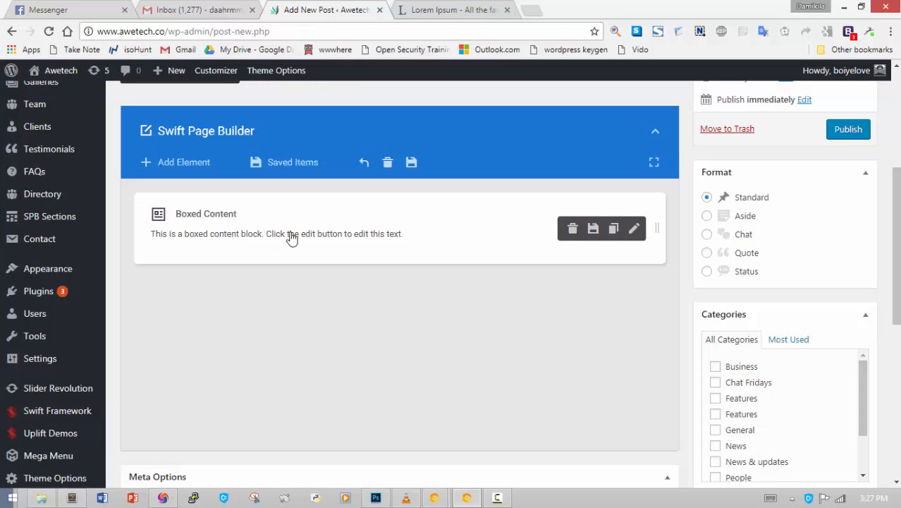
Replace the Boxed Content element's placeholder text with the paragraph under "What is Lorem Ipsum?" copied from the lipsum.com page.
{"action": "left_click", "coordinate": [635, 230]}
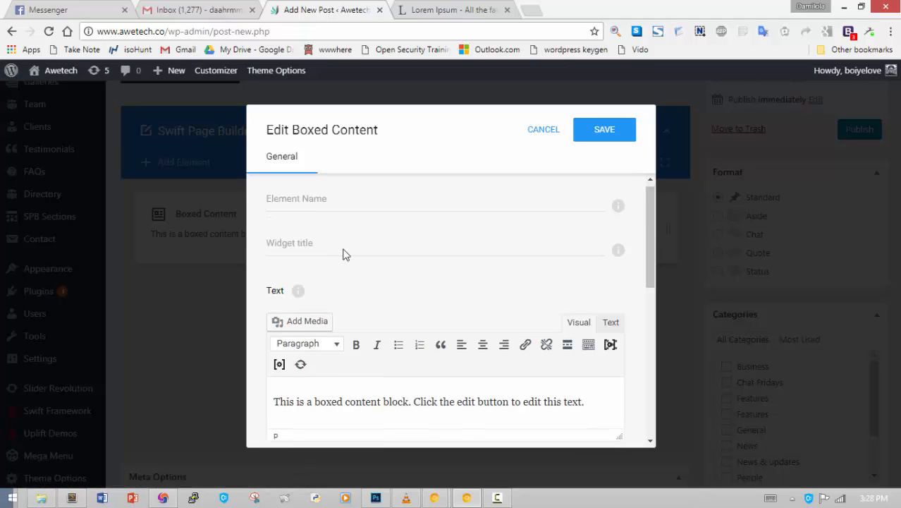
{"action": "scroll", "coordinate": [346, 254], "scroll_direction": "down", "scroll_amount": 4}
{"action": "scroll", "coordinate": [345, 258], "scroll_direction": "up", "scroll_amount": 1}
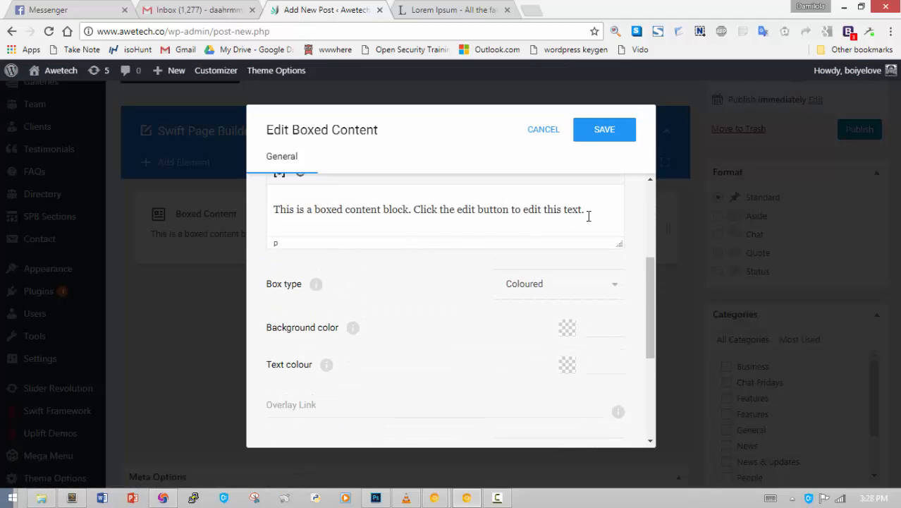
{"action": "left_click_drag", "start_coordinate": [585, 210], "coordinate": [270, 210]}
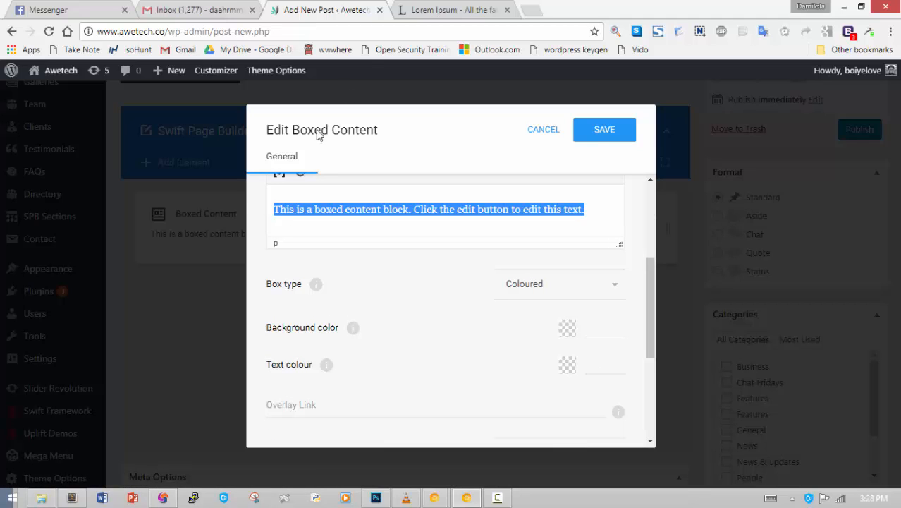
{"action": "left_click", "coordinate": [415, 11]}
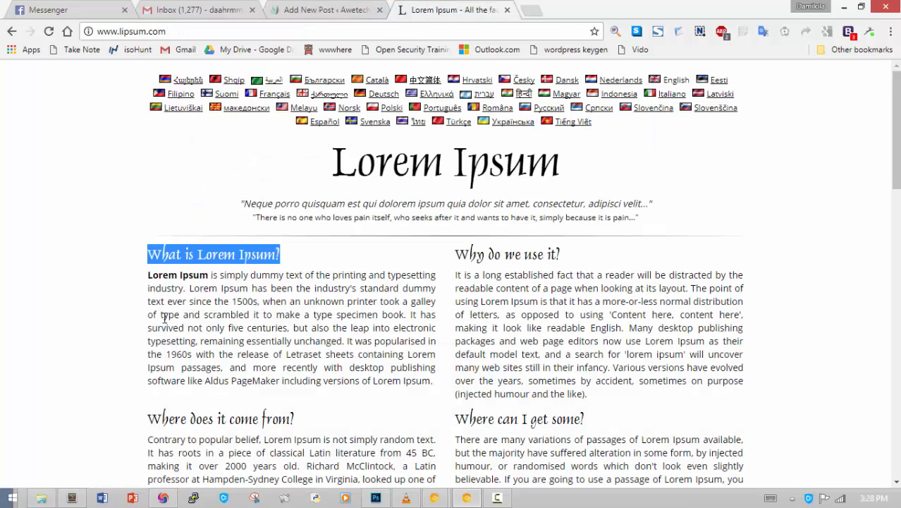
{"action": "left_click", "coordinate": [152, 276]}
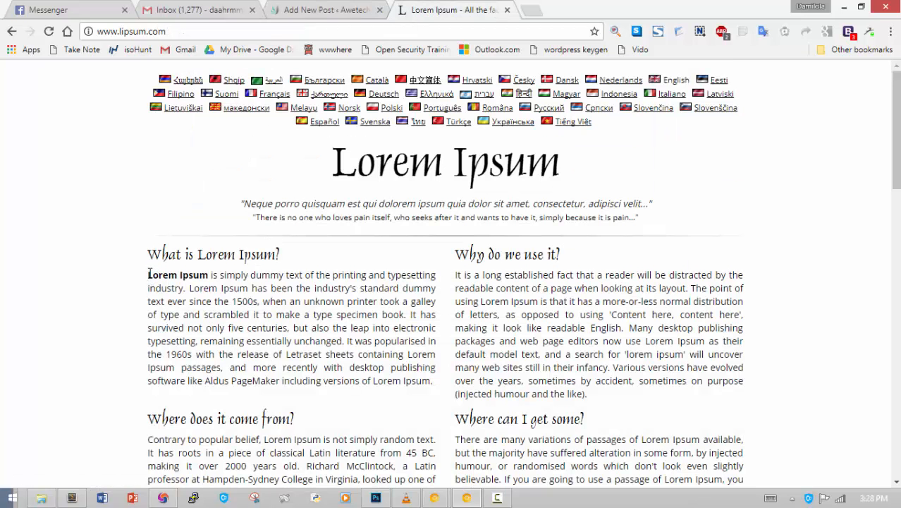
{"action": "left_click", "coordinate": [436, 382], "text": "shift"}
{"action": "key", "text": "ctrl+c"}
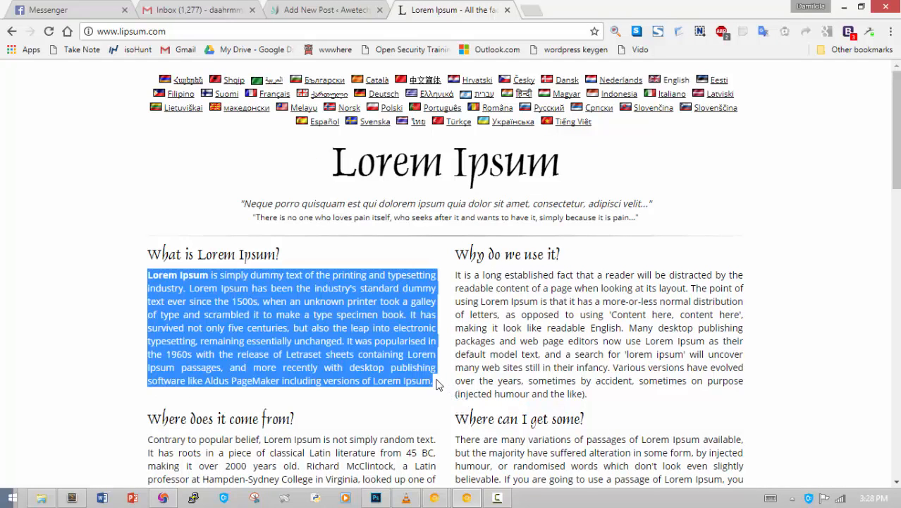
{"action": "left_click", "coordinate": [343, 13]}
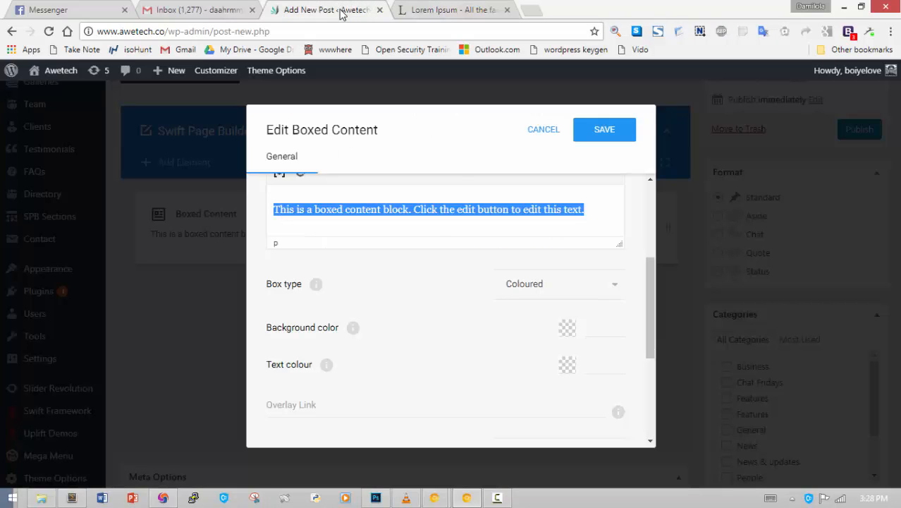
{"action": "right_click", "coordinate": [433, 216]}
{"action": "left_click", "coordinate": [466, 255]}
Copy the "Why do we use it?" heading together with its paragraph from the lipsum.com page.
{"action": "left_click", "coordinate": [475, 10]}
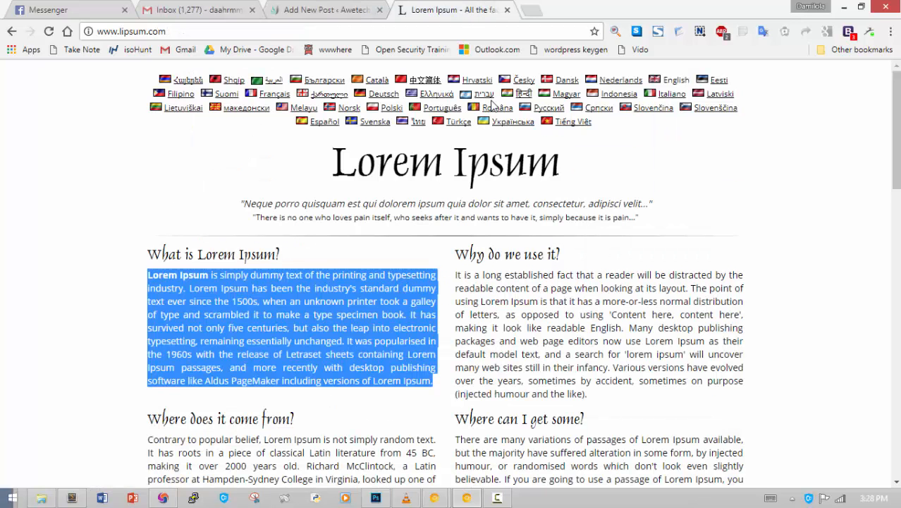
{"action": "left_click_drag", "start_coordinate": [589, 393], "coordinate": [463, 275]}
{"action": "left_click", "coordinate": [455, 270]}
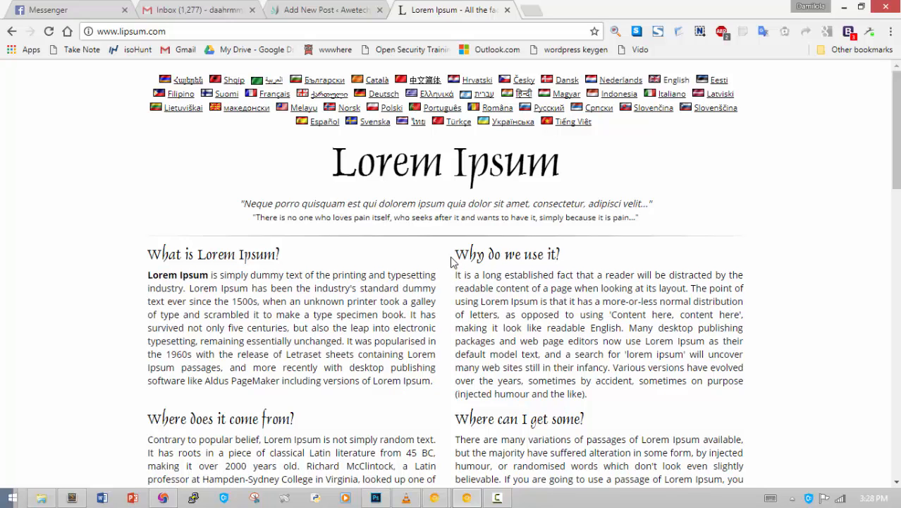
{"action": "left_click_drag", "start_coordinate": [588, 394], "coordinate": [459, 248]}
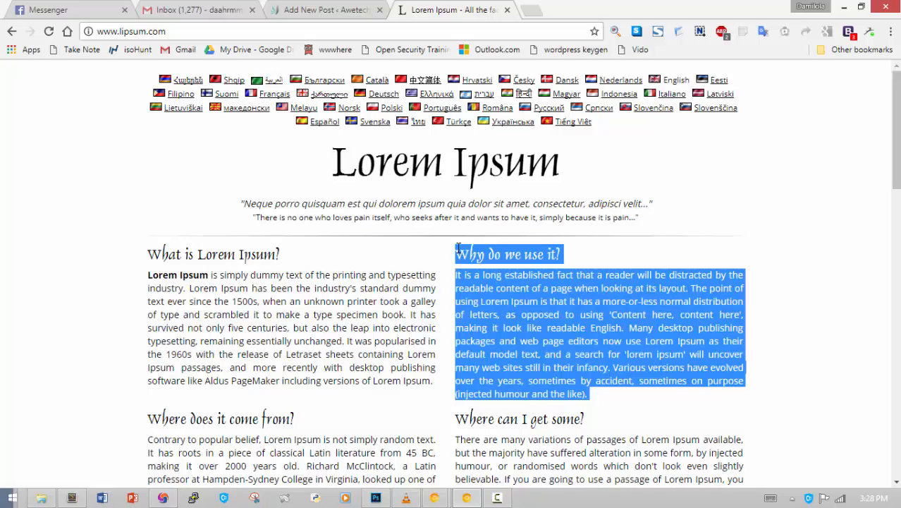
{"action": "right_click", "coordinate": [463, 248]}
{"action": "left_click", "coordinate": [480, 260]}
Paste the copied "Why do we use it?" section below the first paragraph in the Boxed Content text.
{"action": "left_click", "coordinate": [309, 8]}
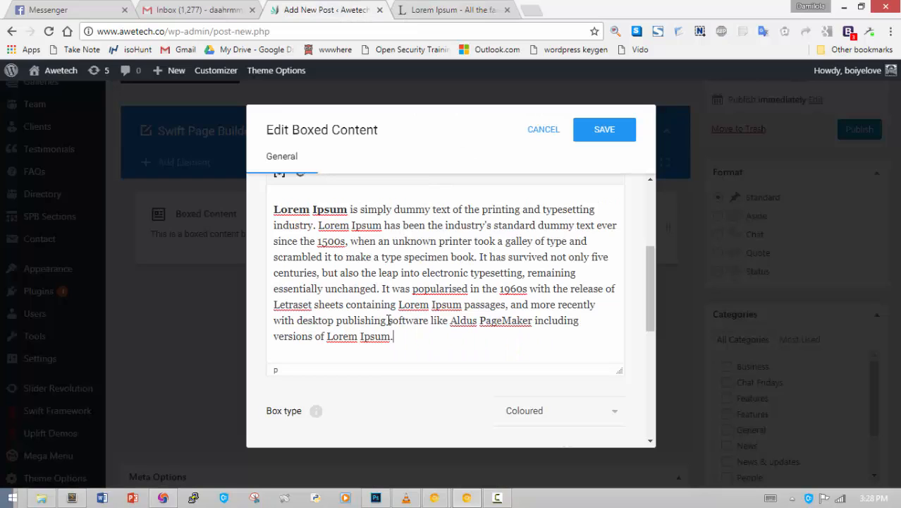
{"action": "key", "text": "Return"}
{"action": "key", "text": "Return"}
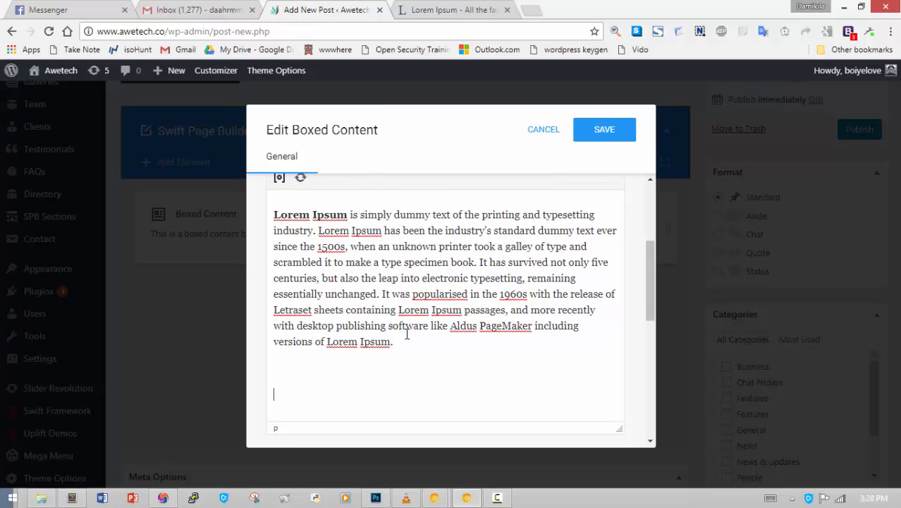
{"action": "scroll", "coordinate": [408, 335], "scroll_direction": "up", "scroll_amount": 1}
{"action": "scroll", "coordinate": [391, 285], "scroll_direction": "down", "scroll_amount": 1}
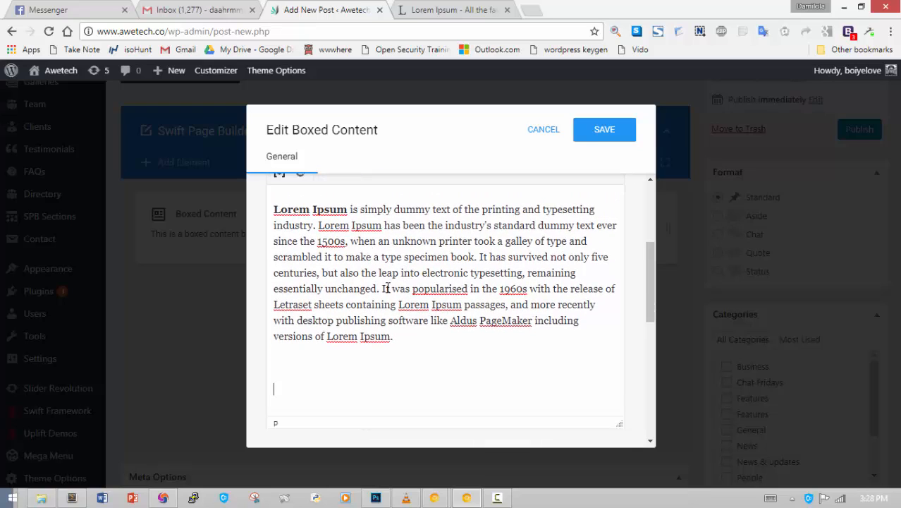
{"action": "key", "text": "ctrl+v"}
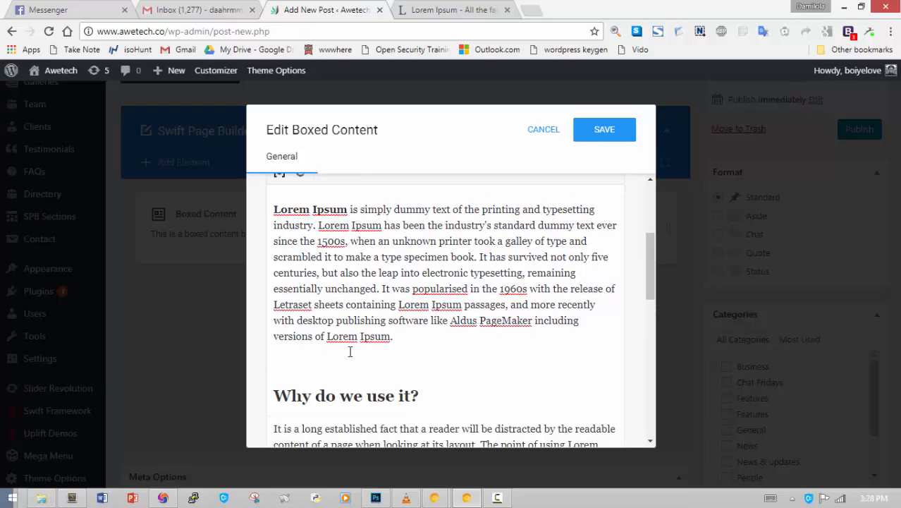
Replace the pasted "Why do we use it?" heading with a plain paragraph line reading "Why do we see it?".
{"action": "left_click_drag", "start_coordinate": [427, 395], "coordinate": [275, 377]}
{"action": "type", "text": "W"}
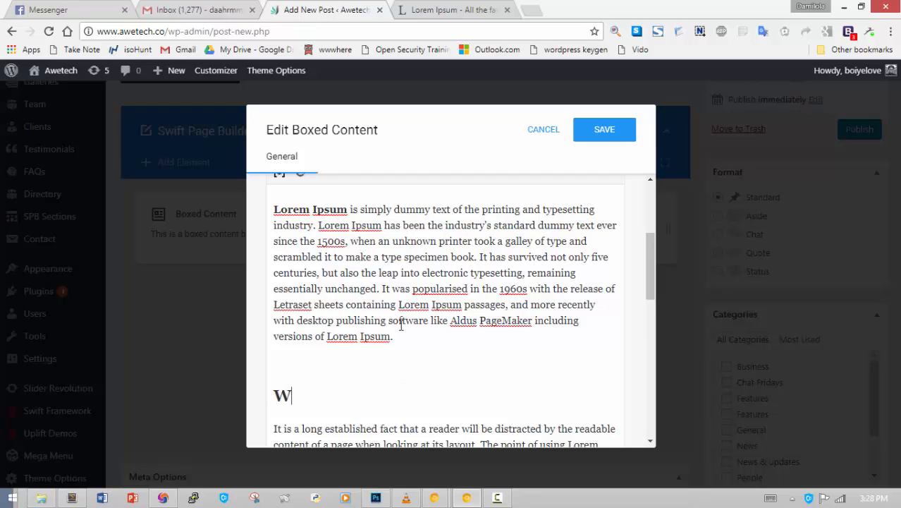
{"action": "type", "text": "h"}
{"action": "key", "text": "BackSpace"}
{"action": "key", "text": "BackSpace"}
{"action": "key", "text": "BackSpace"}
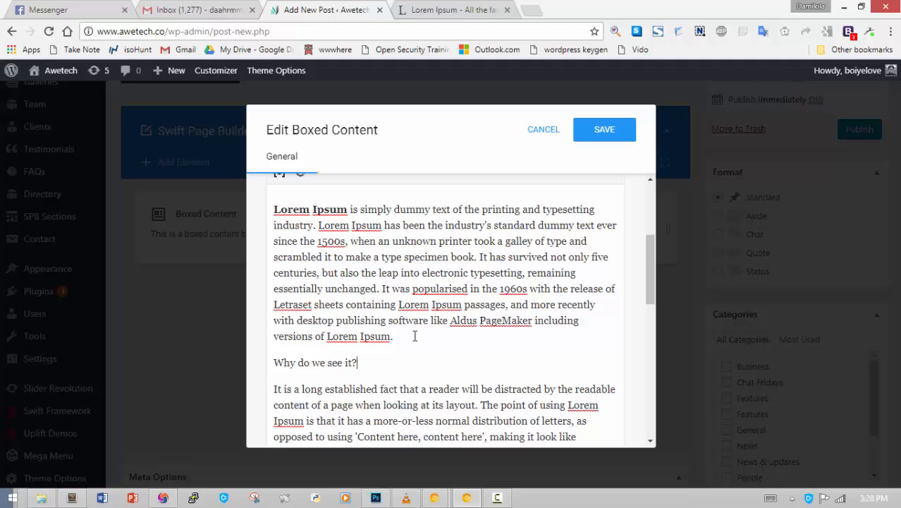
Format the line "Why do we see it?" as bold with the Heading 3 style.
{"action": "scroll", "coordinate": [415, 337], "scroll_direction": "up", "scroll_amount": 2}
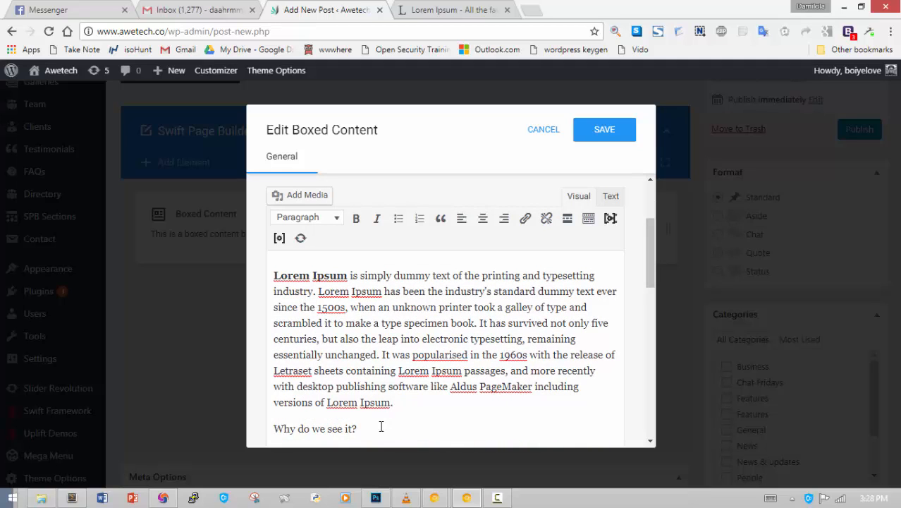
{"action": "left_click_drag", "start_coordinate": [365, 428], "coordinate": [269, 428]}
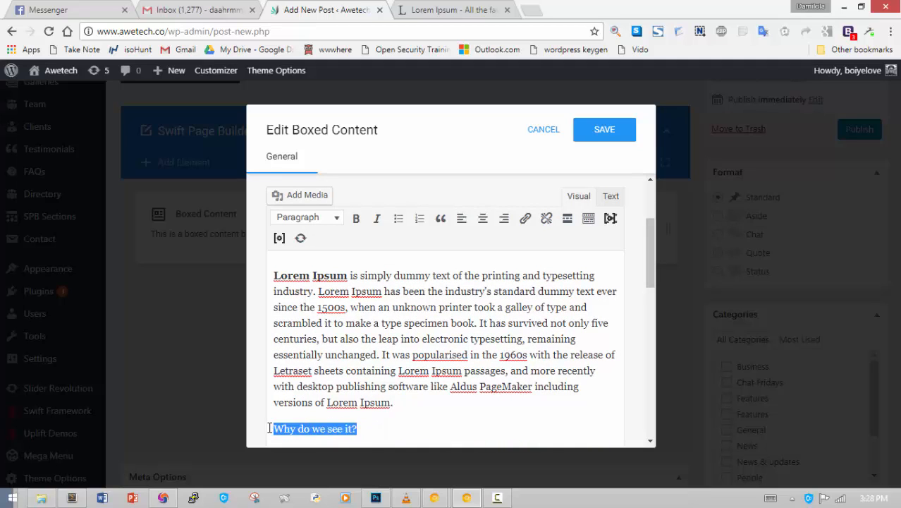
{"action": "left_click", "coordinate": [357, 218]}
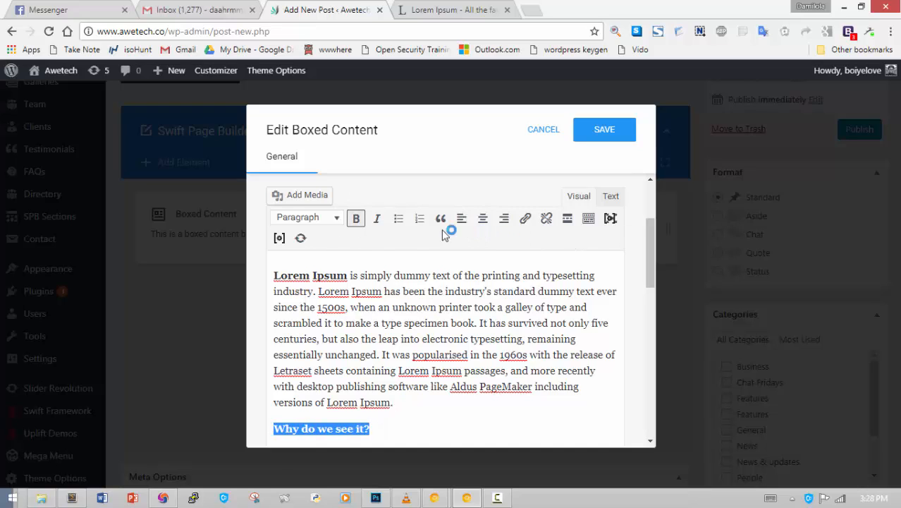
{"action": "left_click", "coordinate": [337, 221]}
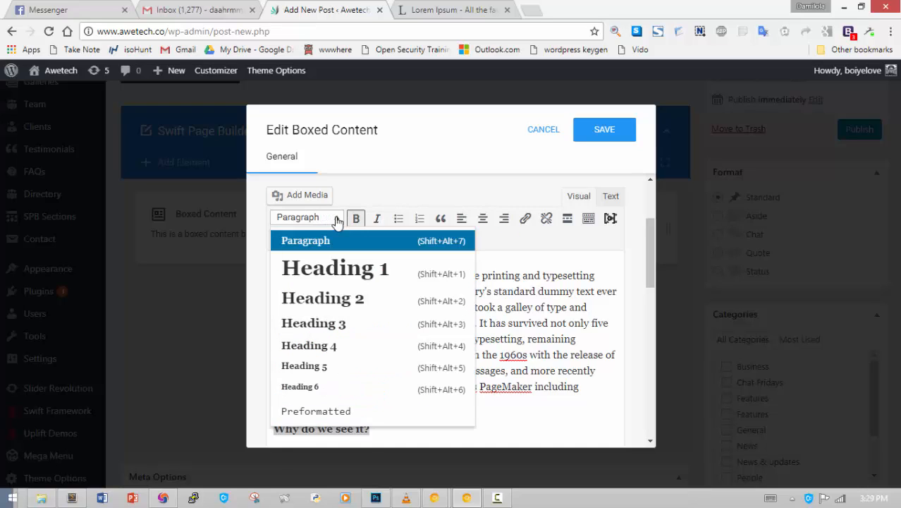
{"action": "left_click", "coordinate": [320, 331]}
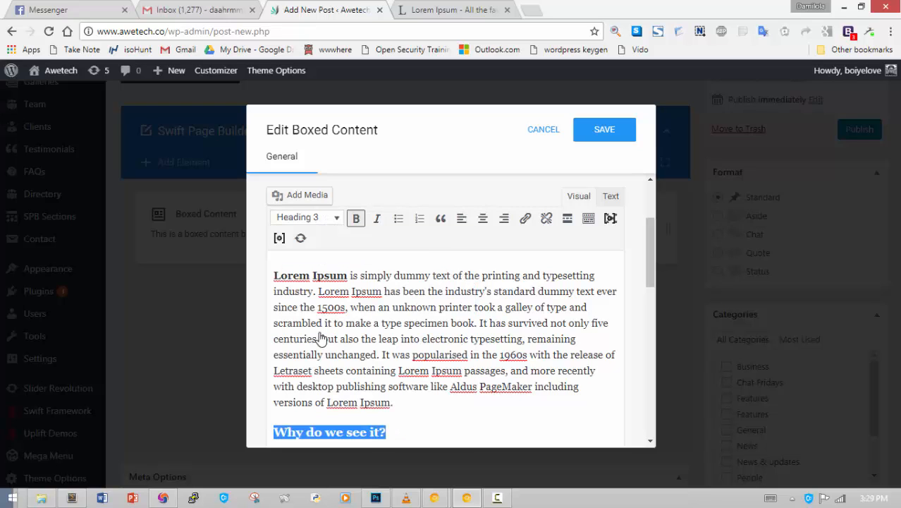
{"action": "left_click", "coordinate": [475, 417]}
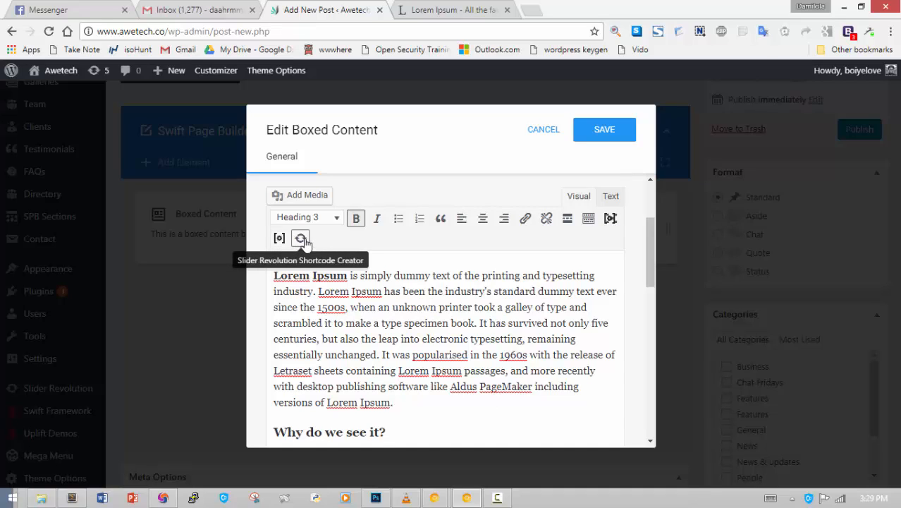
Insert an empty line after the first paragraph and save the Boxed Content element.
{"action": "left_click", "coordinate": [407, 403]}
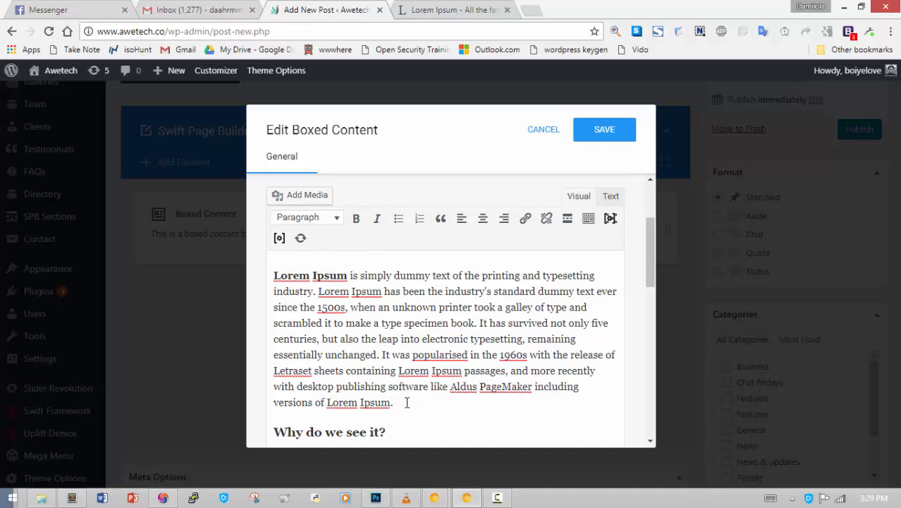
{"action": "key", "text": "Return"}
{"action": "scroll", "coordinate": [409, 402], "scroll_direction": "down", "scroll_amount": 4}
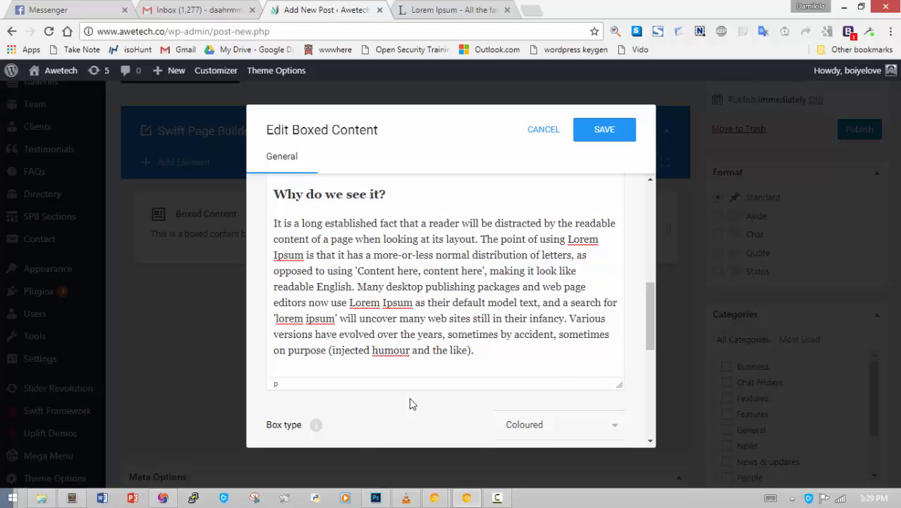
{"action": "left_click", "coordinate": [604, 132]}
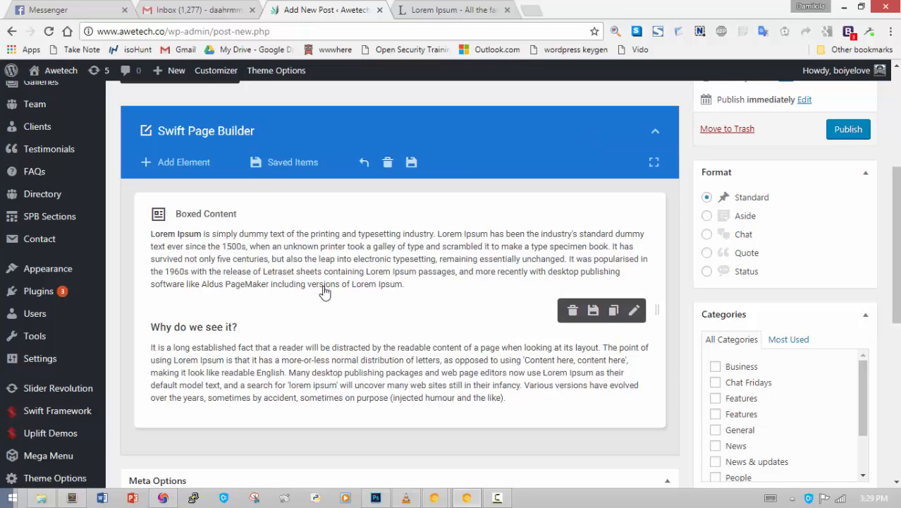
Add a Blank Spacer element to the page builder layout below the Boxed Content element.
{"action": "scroll", "coordinate": [330, 292], "scroll_direction": "down", "scroll_amount": 5}
{"action": "scroll", "coordinate": [333, 293], "scroll_direction": "up", "scroll_amount": 6}
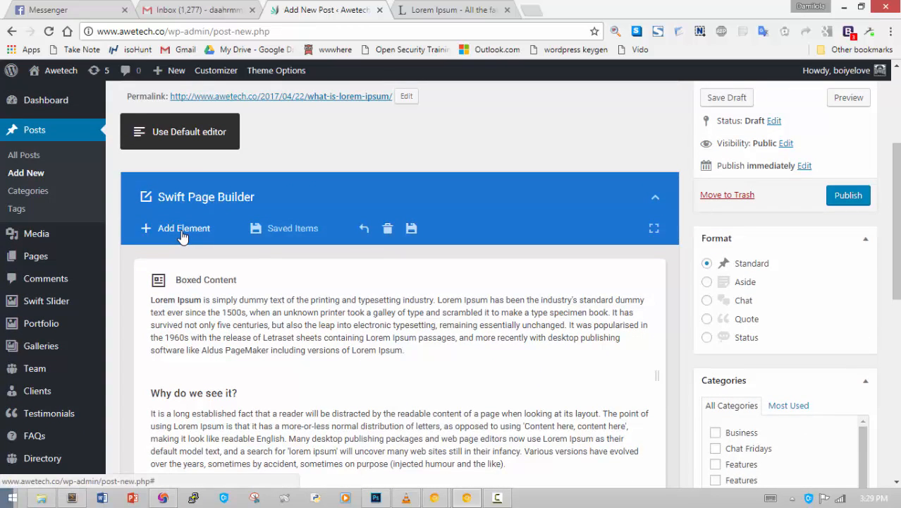
{"action": "left_click", "coordinate": [182, 229]}
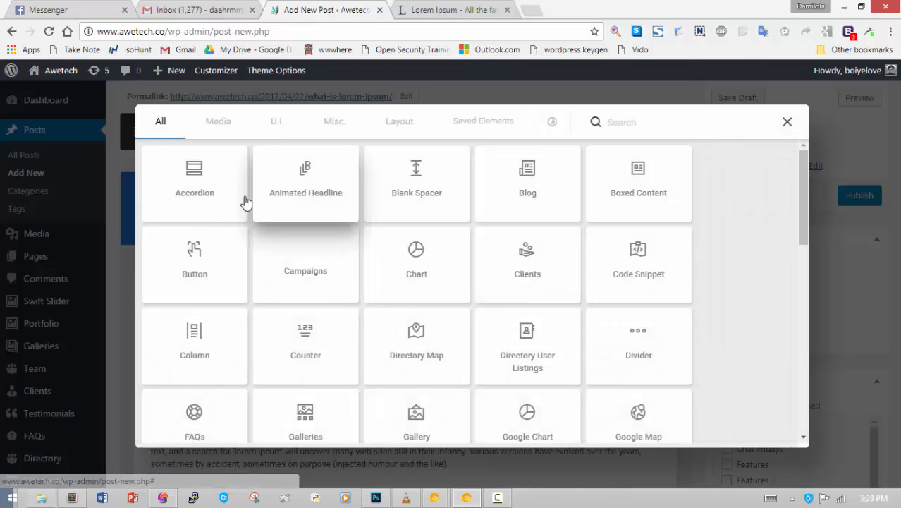
{"action": "left_click", "coordinate": [403, 208]}
{"action": "scroll", "coordinate": [447, 228], "scroll_direction": "down", "scroll_amount": 3}
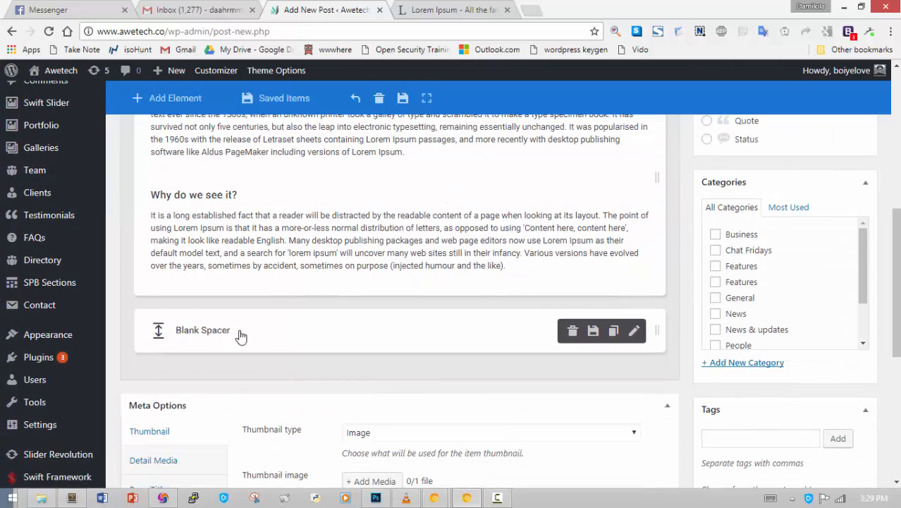
Add an Animated Headline element to the page builder layout below the Blank Spacer.
{"action": "scroll", "coordinate": [360, 298], "scroll_direction": "up", "scroll_amount": 1}
{"action": "scroll", "coordinate": [360, 298], "scroll_direction": "up", "scroll_amount": 3}
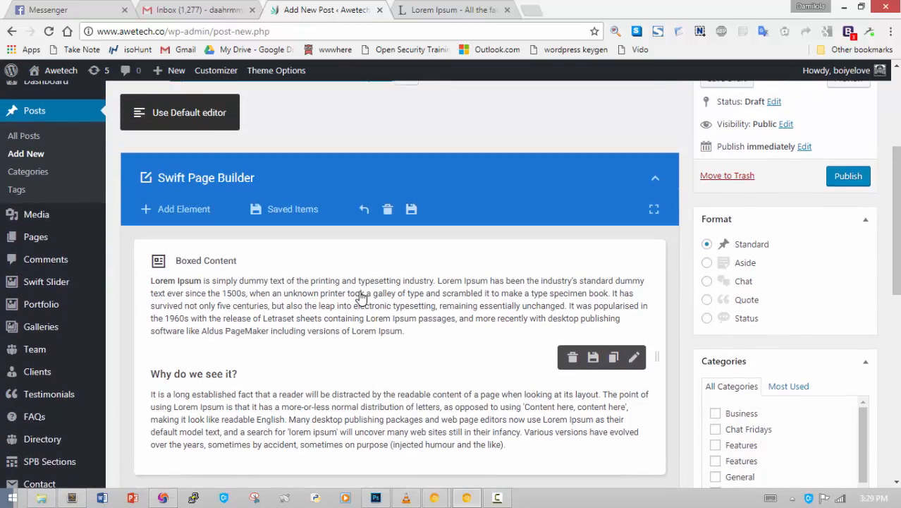
{"action": "left_click", "coordinate": [184, 228]}
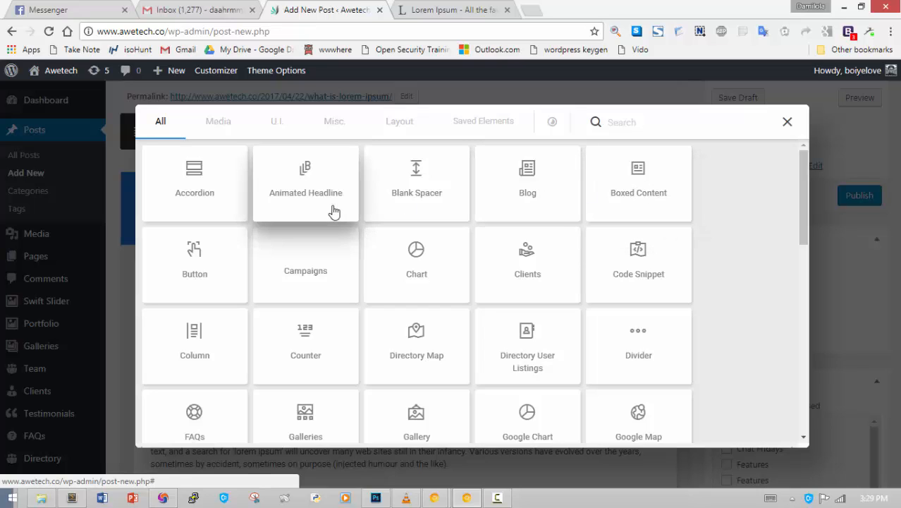
{"action": "left_click", "coordinate": [281, 203]}
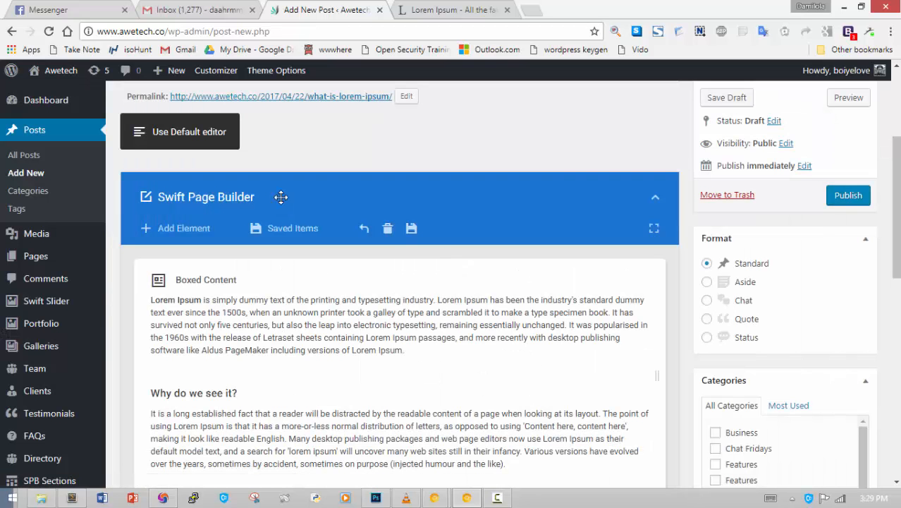
{"action": "scroll", "coordinate": [403, 330], "scroll_direction": "down", "scroll_amount": 5}
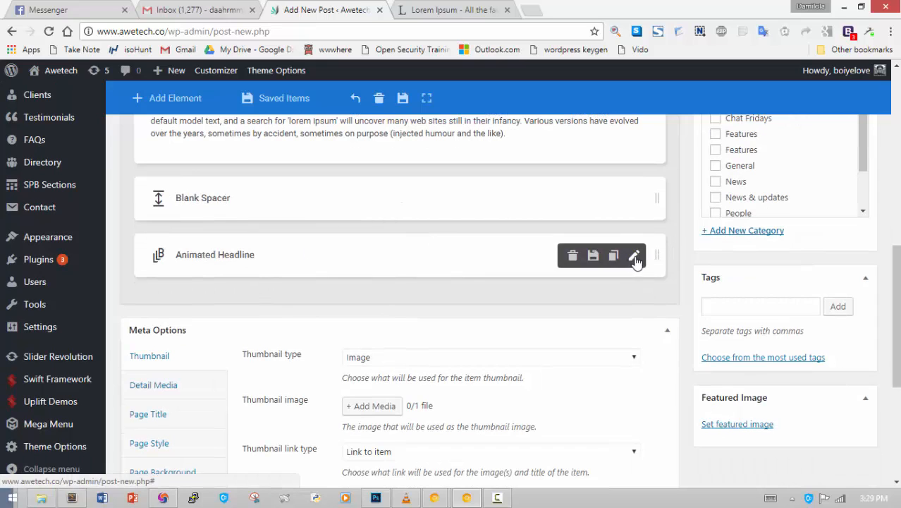
Edit the Animated Headline with before text "This is an animated headline" and animated strings "It changed from one text to another".
{"action": "left_click", "coordinate": [638, 259]}
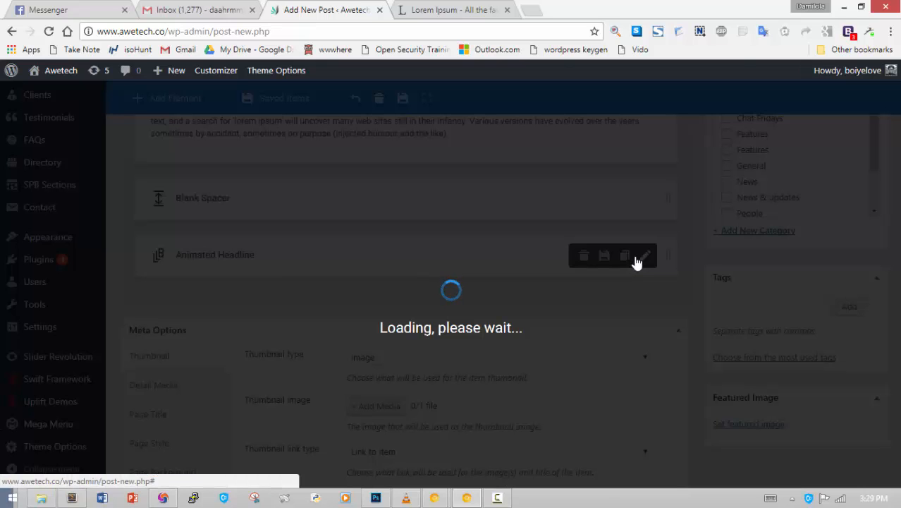
{"action": "scroll", "coordinate": [447, 268], "scroll_direction": "down", "scroll_amount": 3}
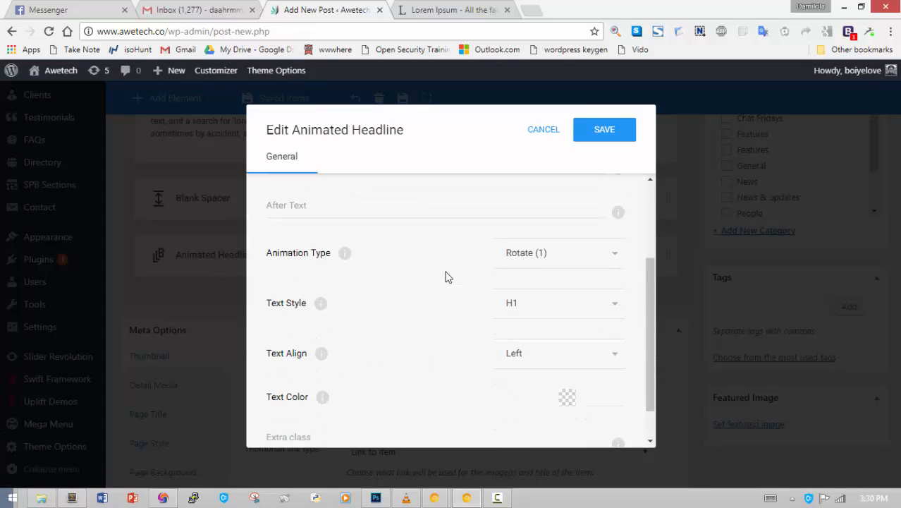
{"action": "scroll", "coordinate": [498, 268], "scroll_direction": "down", "scroll_amount": 1}
{"action": "scroll", "coordinate": [500, 269], "scroll_direction": "up", "scroll_amount": 3}
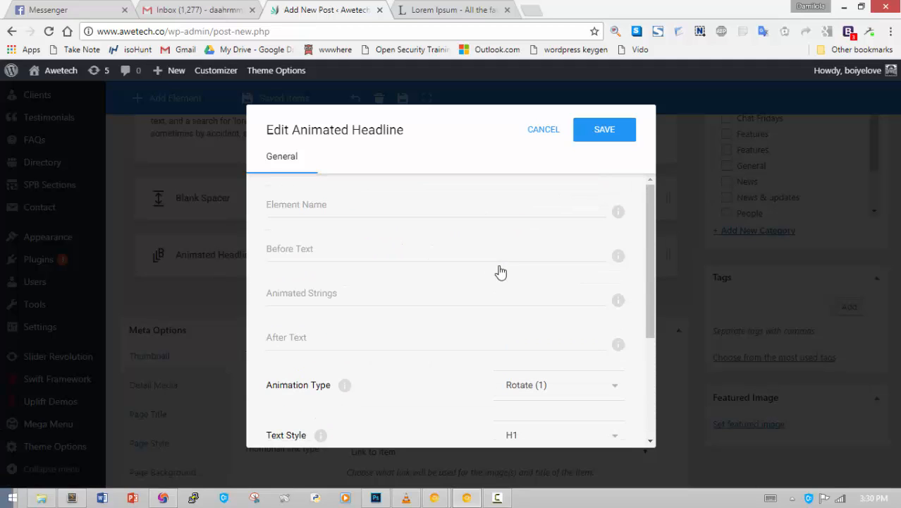
{"action": "left_click", "coordinate": [318, 213]}
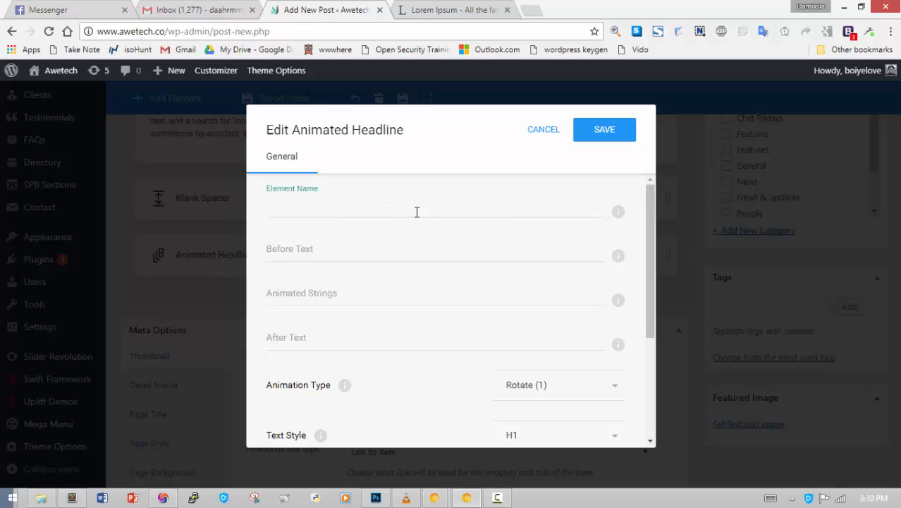
{"action": "left_click", "coordinate": [344, 257]}
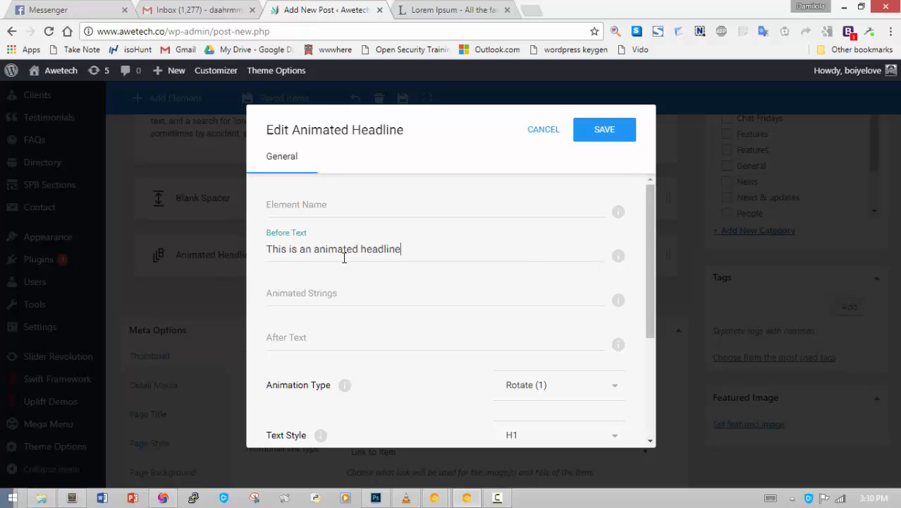
{"action": "left_click", "coordinate": [343, 305]}
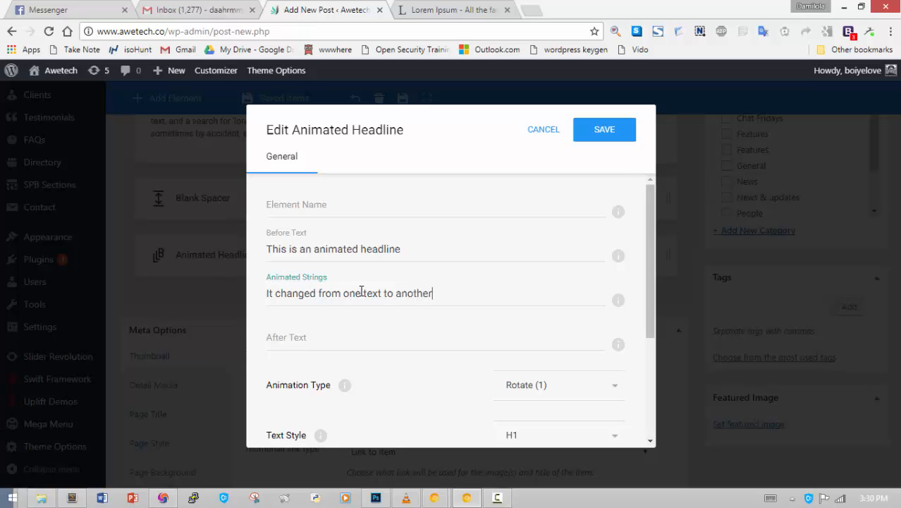
Set the headline's after text to "It is cool by can also be distracting in a post".
{"action": "left_click", "coordinate": [342, 346]}
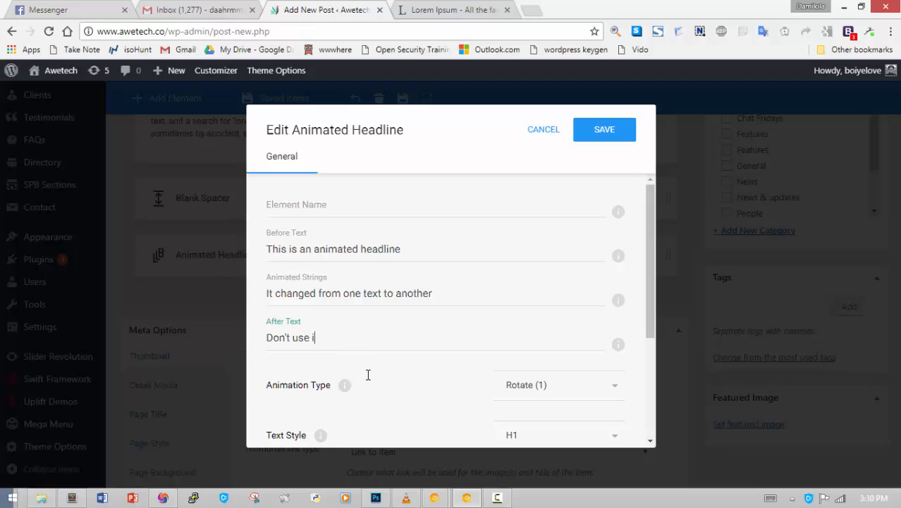
{"action": "key", "text": "BackSpace"}
{"action": "key", "text": "BackSpace"}
{"action": "key", "text": "BackSpace"}
{"action": "key", "text": "BackSpace"}
{"action": "key", "text": "BackSpace"}
{"action": "key", "text": "BackSpace"}
{"action": "key", "text": "BackSpace"}
{"action": "key", "text": "BackSpace"}
{"action": "key", "text": "BackSpace"}
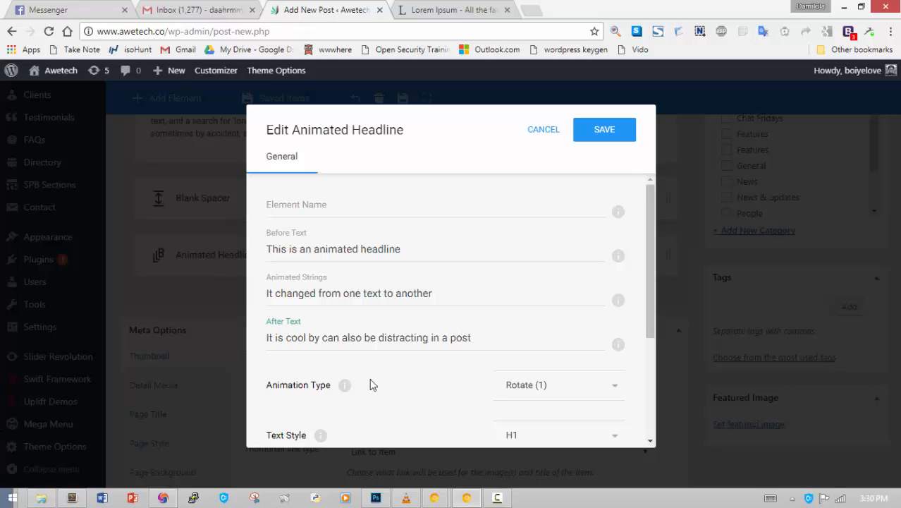
Set the headline's animation type to Type and save the Animated Headline element.
{"action": "scroll", "coordinate": [376, 390], "scroll_direction": "down", "scroll_amount": 2}
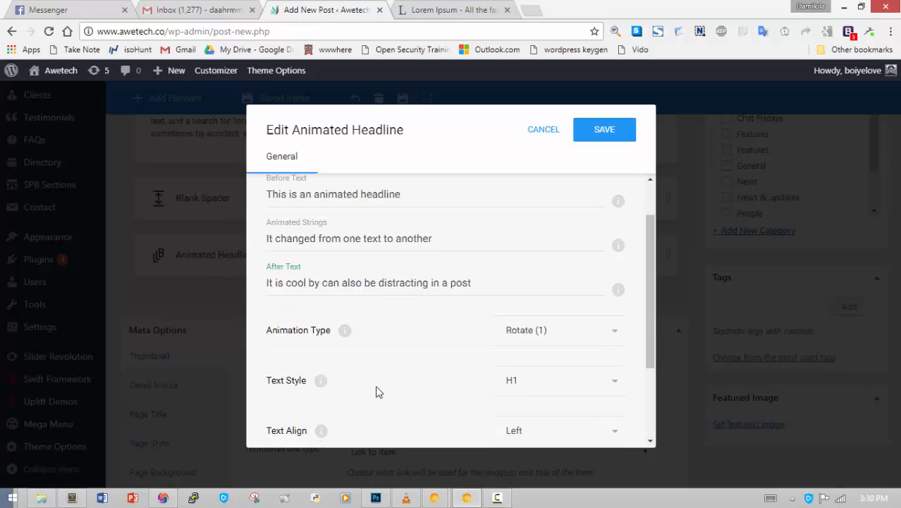
{"action": "left_click", "coordinate": [570, 321]}
{"action": "scroll", "coordinate": [563, 377], "scroll_direction": "down", "scroll_amount": 3}
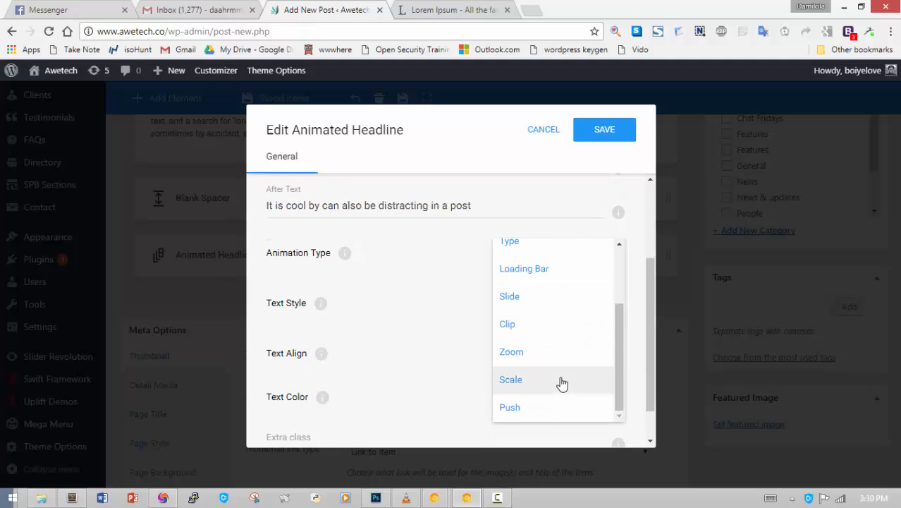
{"action": "left_click", "coordinate": [536, 248]}
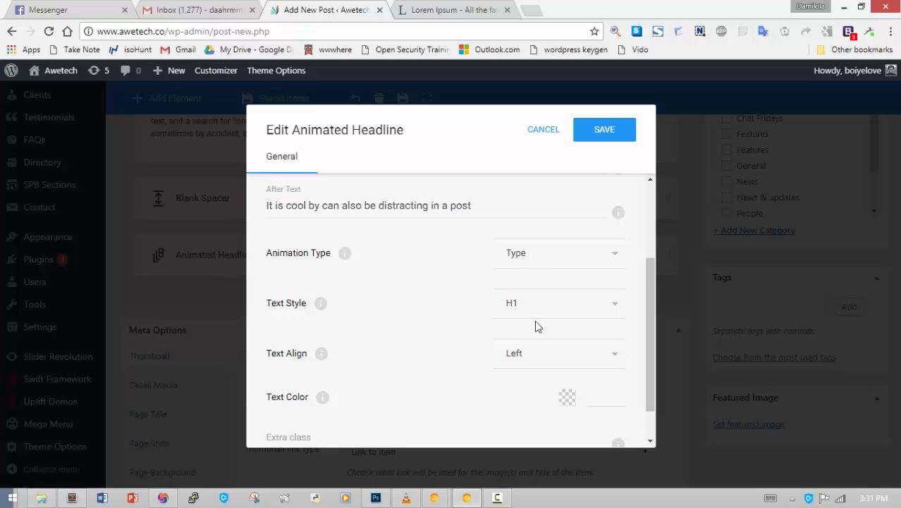
{"action": "left_click", "coordinate": [594, 145]}
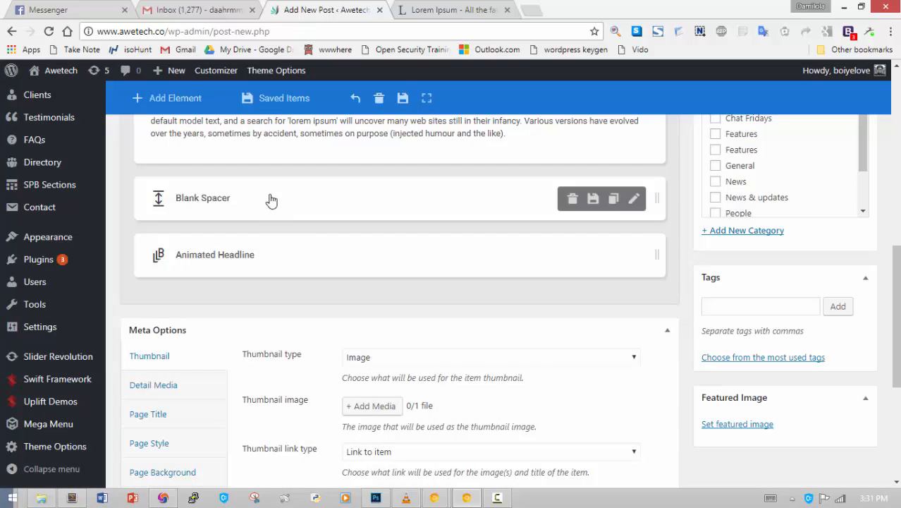
Reorder the layout so the Animated Headline sits above the Boxed Content and the Blank Spacer comes last.
{"action": "left_click_drag", "start_coordinate": [345, 203], "coordinate": [339, 257]}
{"action": "scroll", "coordinate": [338, 258], "scroll_direction": "up", "scroll_amount": 2}
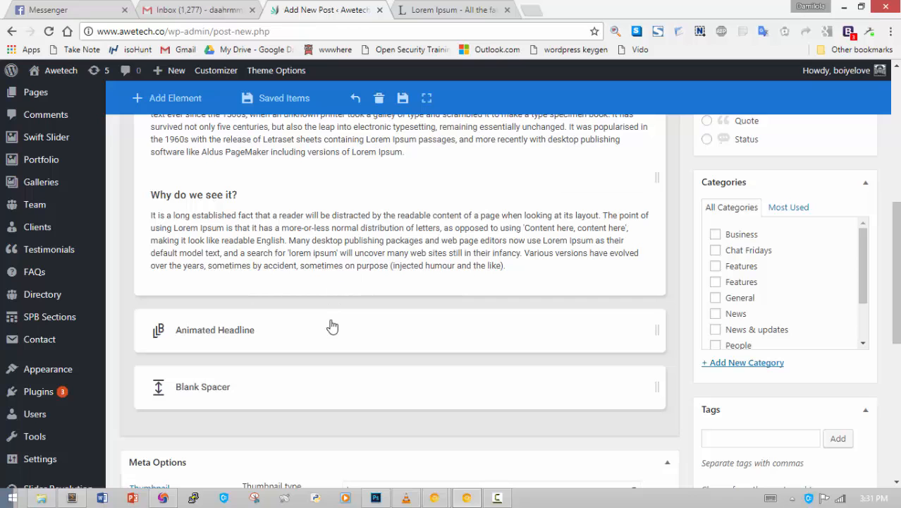
{"action": "left_click_drag", "start_coordinate": [332, 326], "coordinate": [327, 135]}
{"action": "scroll", "coordinate": [321, 210], "scroll_direction": "up", "scroll_amount": 3}
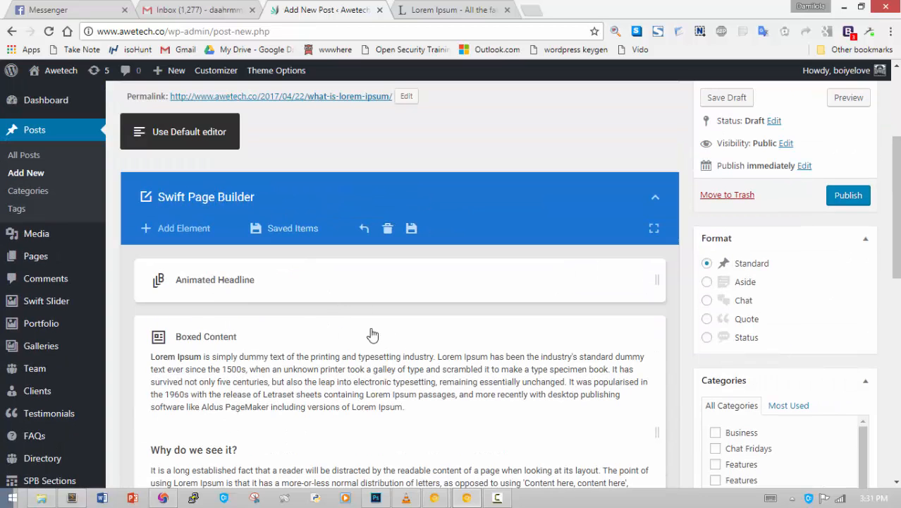
Add two Column elements side by side below the Blank Spacer in the page builder layout.
{"action": "scroll", "coordinate": [381, 346], "scroll_direction": "down", "scroll_amount": 3}
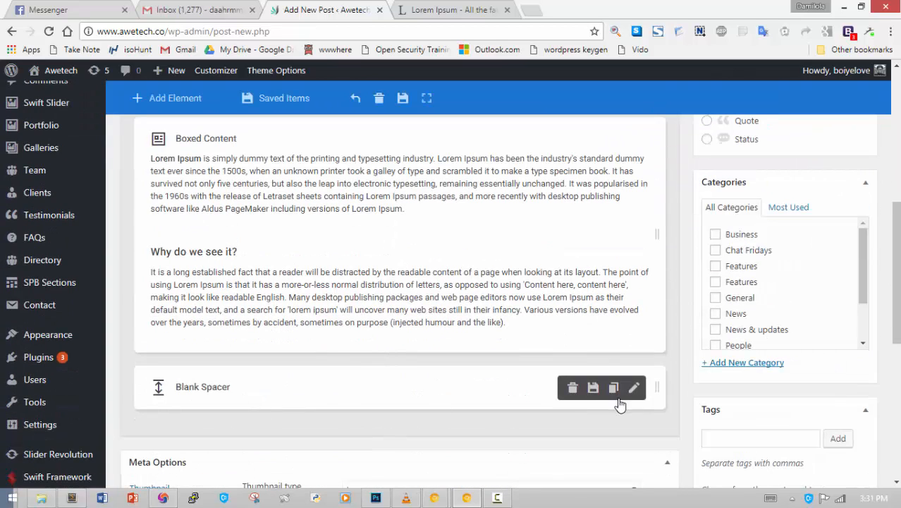
{"action": "scroll", "coordinate": [226, 239], "scroll_direction": "up", "scroll_amount": 2}
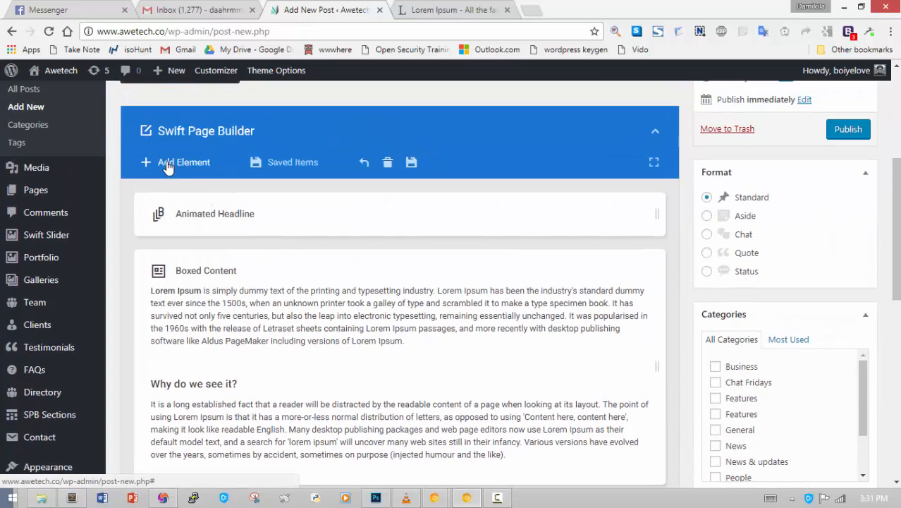
{"action": "left_click", "coordinate": [167, 165]}
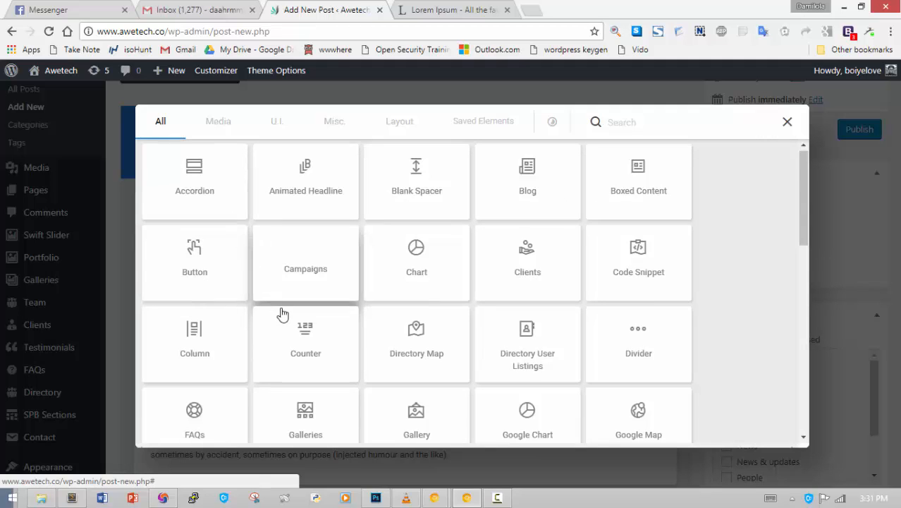
{"action": "scroll", "coordinate": [283, 313], "scroll_direction": "down", "scroll_amount": 1}
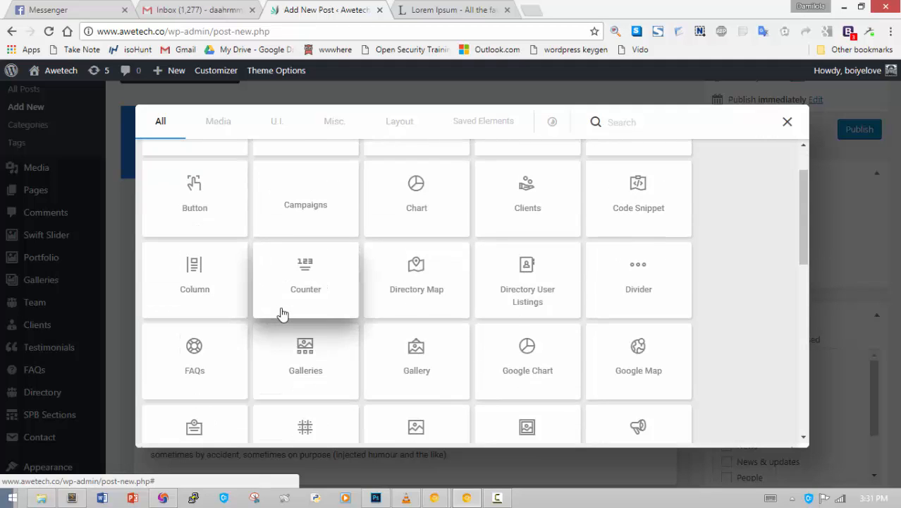
{"action": "left_click", "coordinate": [216, 296]}
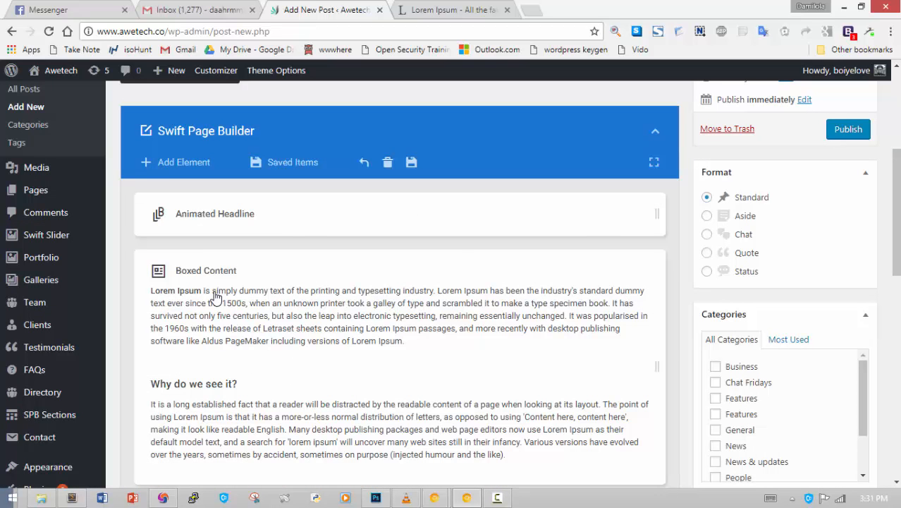
{"action": "scroll", "coordinate": [458, 259], "scroll_direction": "down", "scroll_amount": 6}
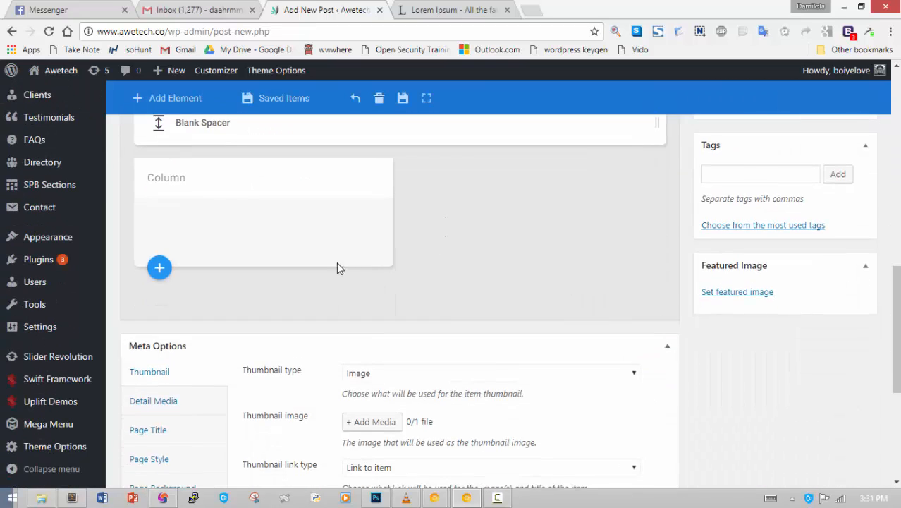
{"action": "left_click", "coordinate": [170, 101]}
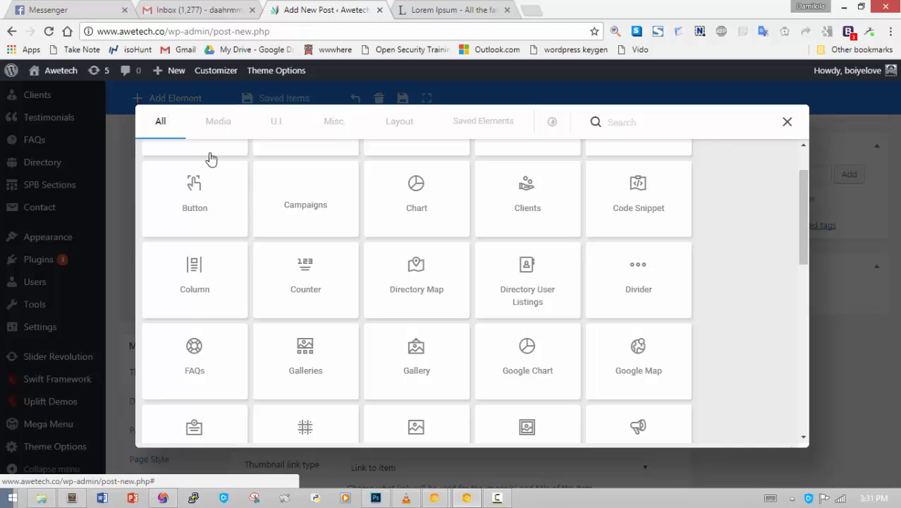
{"action": "left_click", "coordinate": [226, 289]}
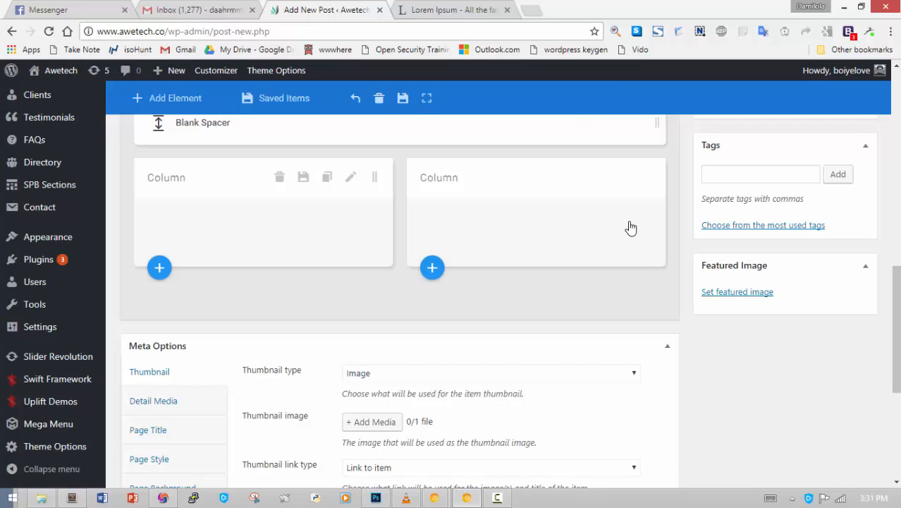
Copy the heading "Where does it come from?" and its first paragraph from the lipsum.com page.
{"action": "left_click", "coordinate": [451, 10]}
{"action": "scroll", "coordinate": [571, 309], "scroll_direction": "down", "scroll_amount": 3}
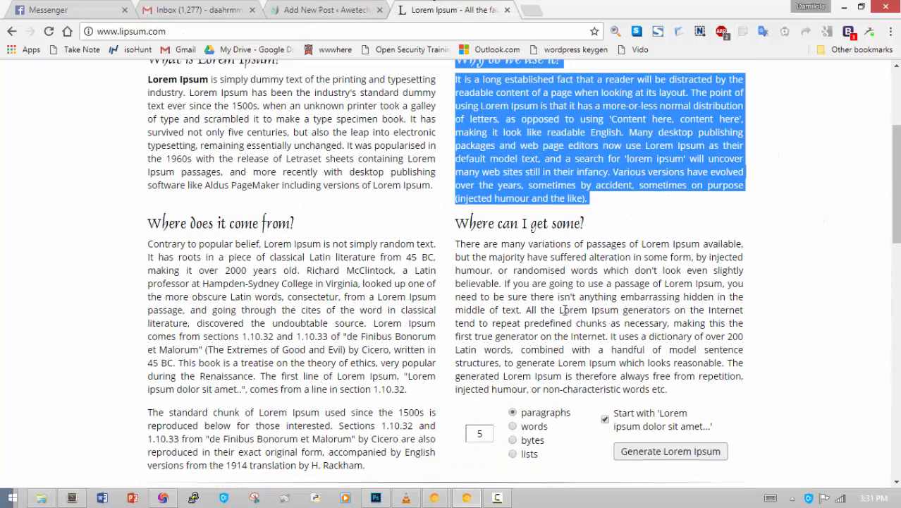
{"action": "left_click_drag", "start_coordinate": [149, 240], "coordinate": [421, 390]}
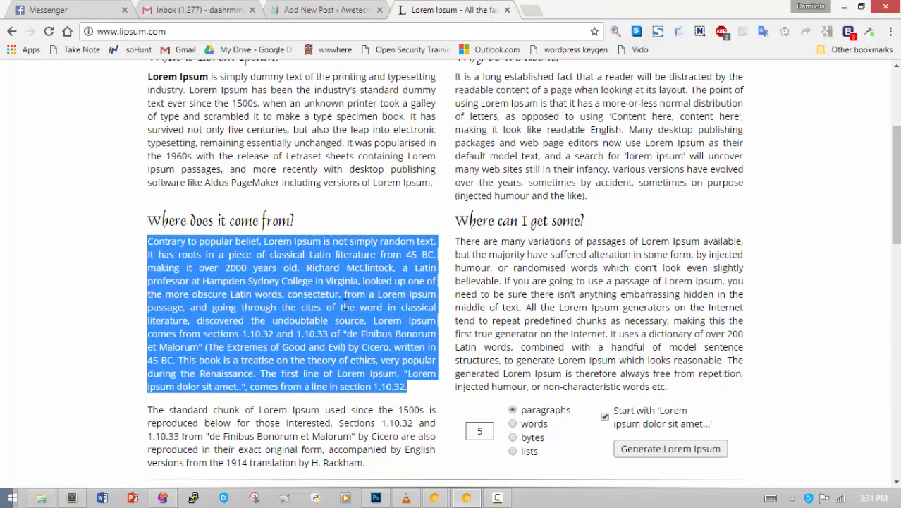
{"action": "left_click", "coordinate": [156, 216]}
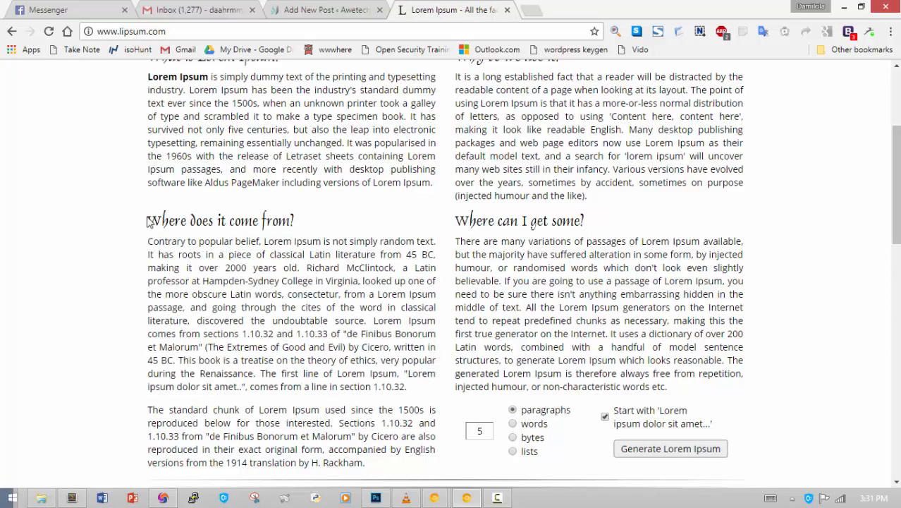
{"action": "left_click_drag", "start_coordinate": [168, 222], "coordinate": [171, 227]}
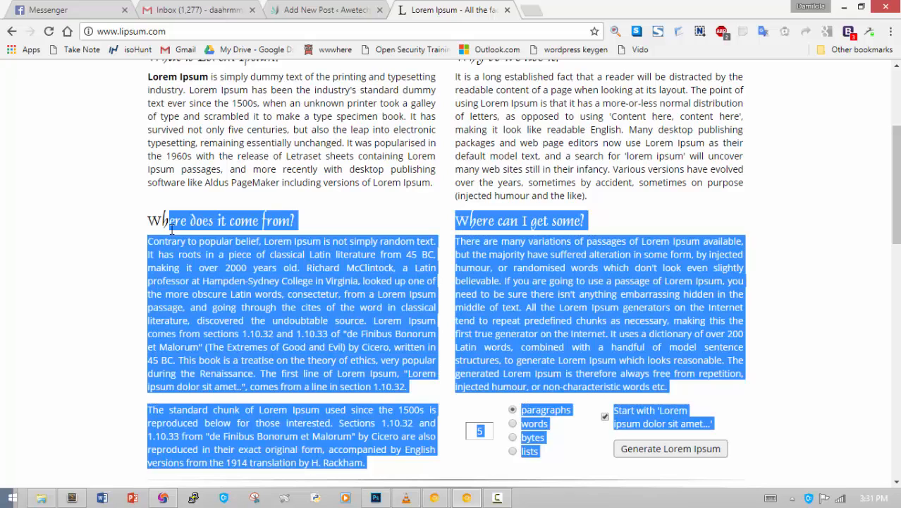
{"action": "left_click", "coordinate": [414, 391]}
{"action": "left_click_drag", "start_coordinate": [414, 391], "coordinate": [151, 217]}
{"action": "right_click", "coordinate": [167, 162]}
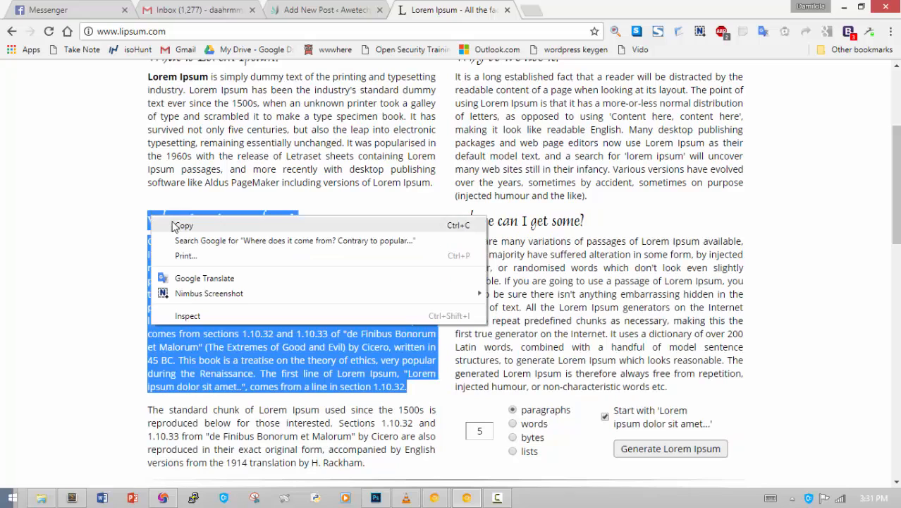
{"action": "left_click", "coordinate": [185, 170]}
Return to the post and examine the first Column's general, background, design and custom sizing options, closing them without saving.
{"action": "left_click", "coordinate": [304, 6]}
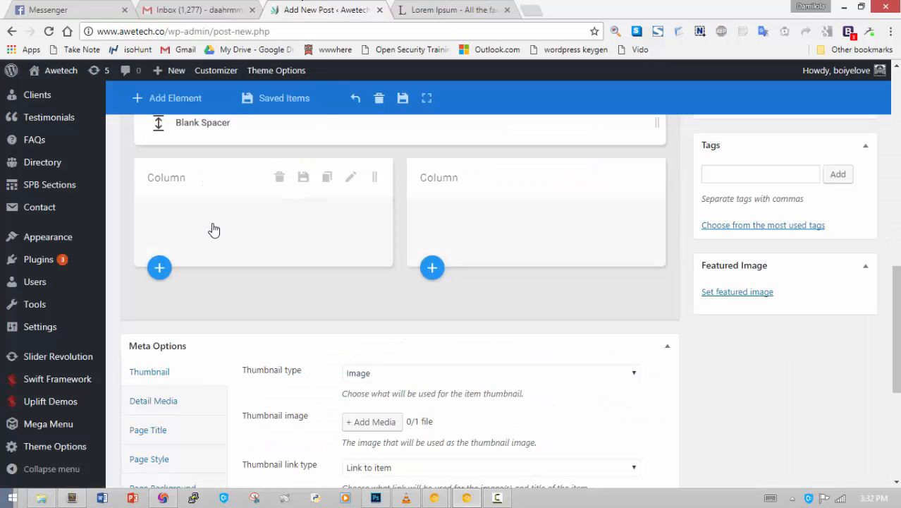
{"action": "left_click", "coordinate": [352, 177]}
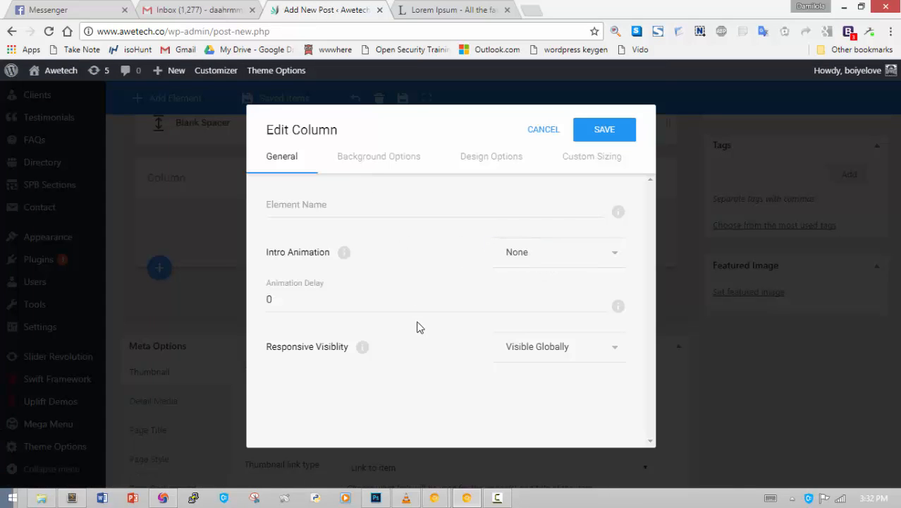
{"action": "left_click", "coordinate": [502, 164]}
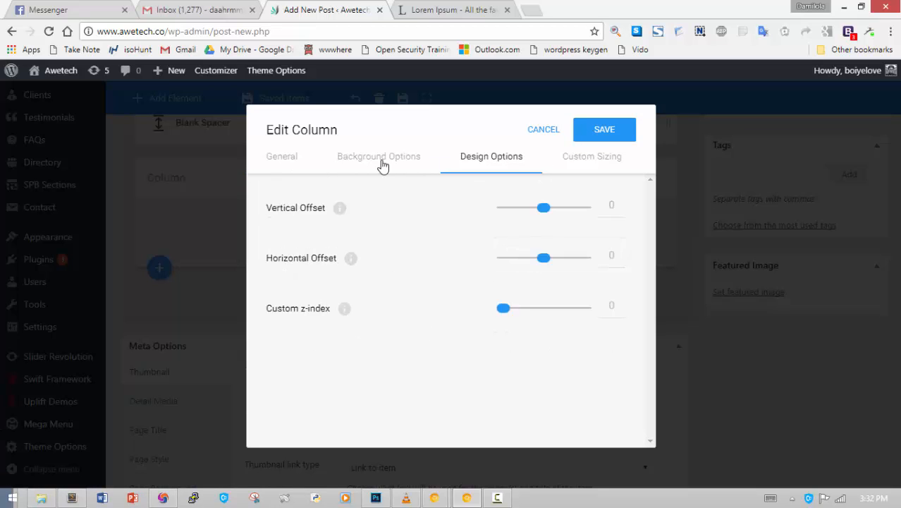
{"action": "left_click", "coordinate": [378, 161]}
{"action": "left_click", "coordinate": [295, 151]}
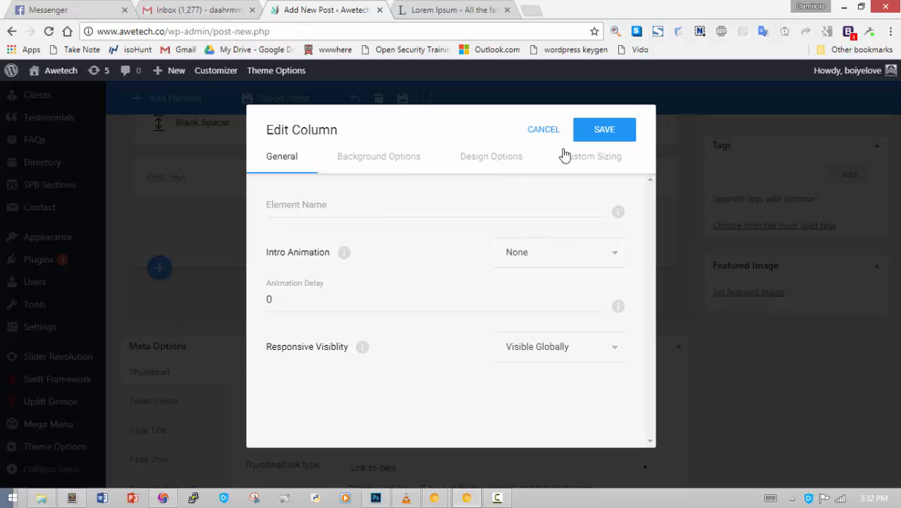
{"action": "left_click", "coordinate": [515, 163]}
{"action": "left_click", "coordinate": [605, 164]}
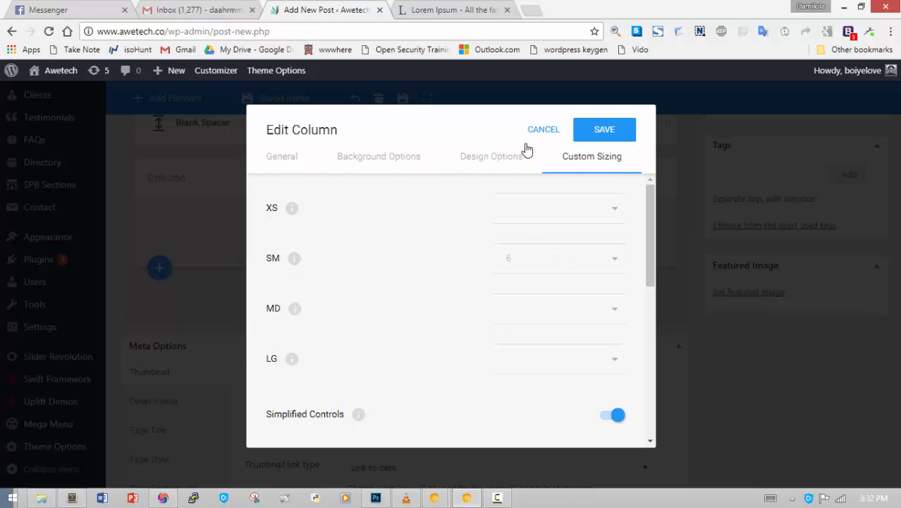
{"action": "scroll", "coordinate": [479, 343], "scroll_direction": "down", "scroll_amount": 5}
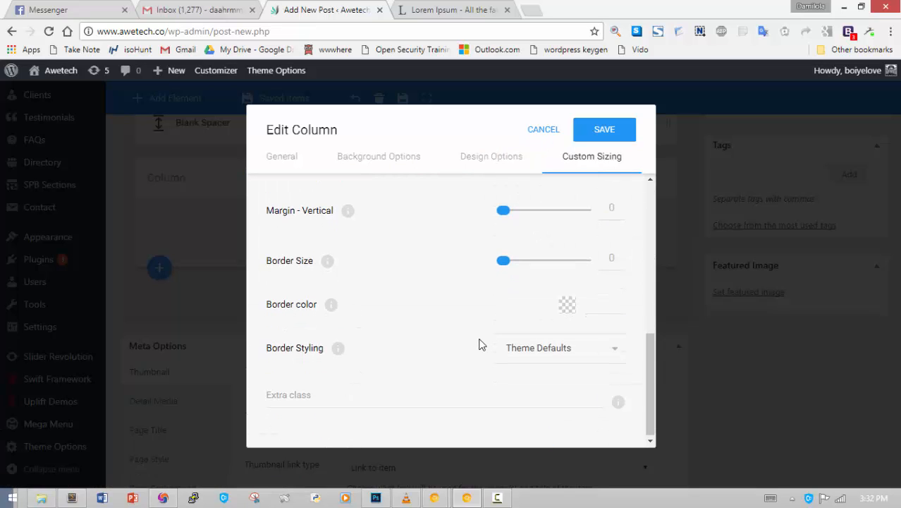
{"action": "left_click", "coordinate": [379, 159]}
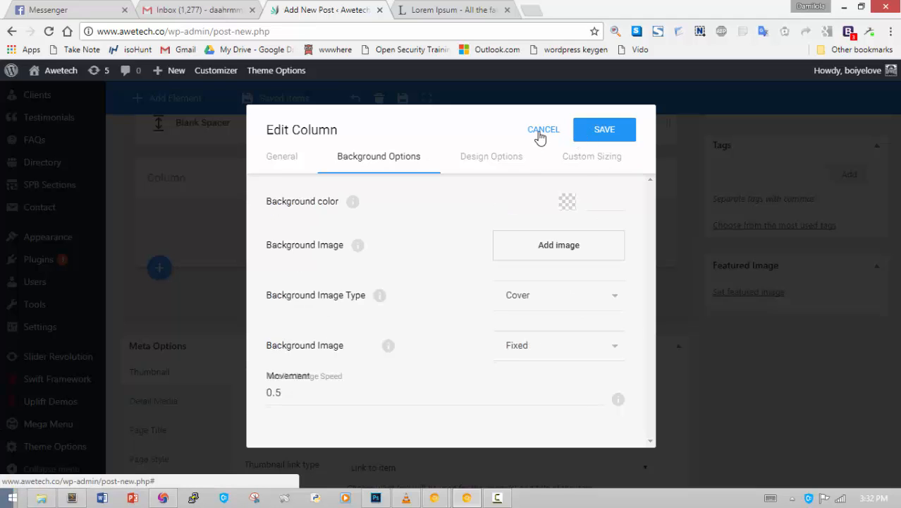
{"action": "left_click", "coordinate": [542, 131]}
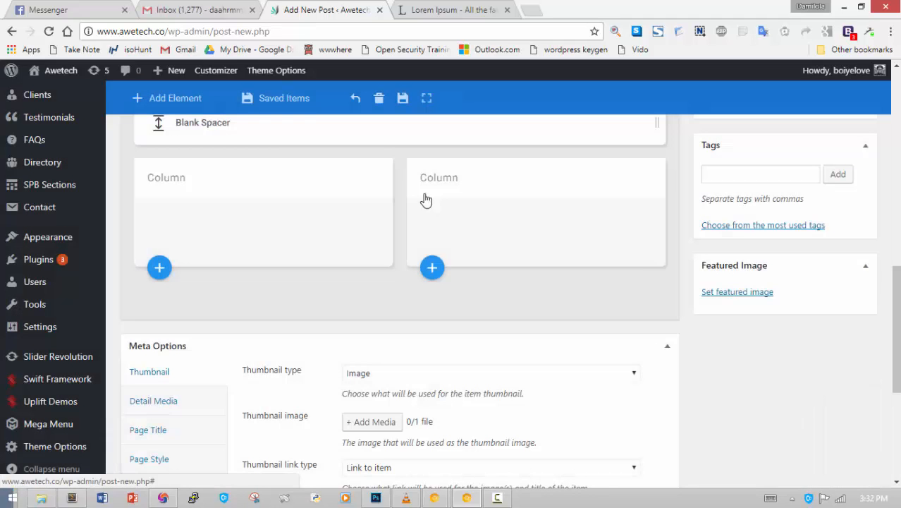
Add a Boxed Content element inside the first Column, without saving it as a reusable element.
{"action": "left_click", "coordinate": [160, 269]}
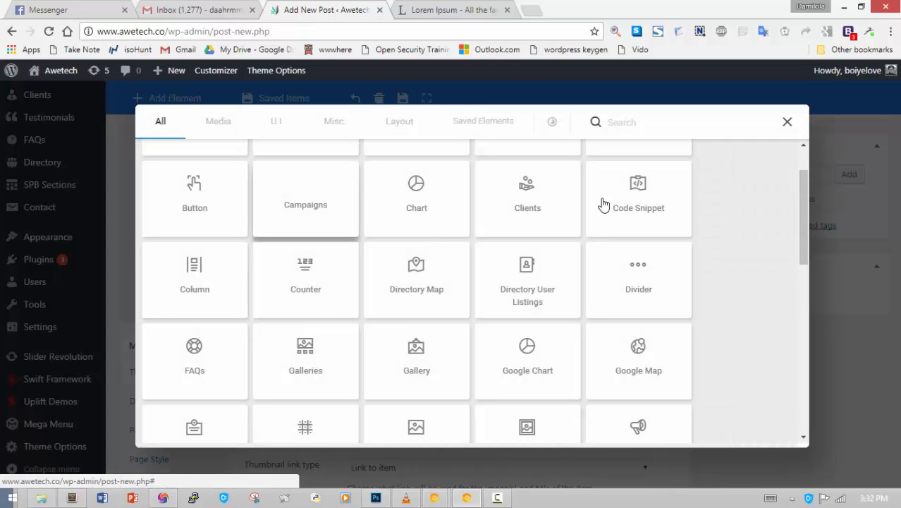
{"action": "scroll", "coordinate": [639, 218], "scroll_direction": "up", "scroll_amount": 1}
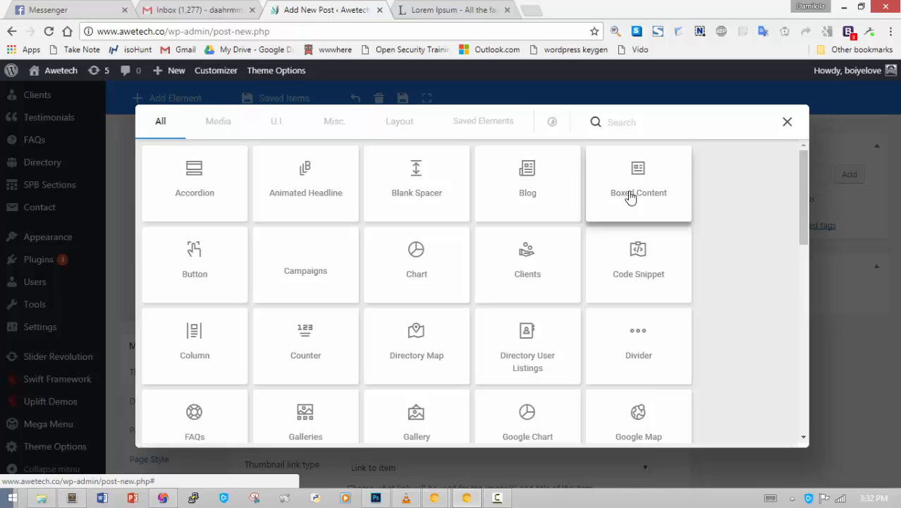
{"action": "left_click", "coordinate": [631, 198]}
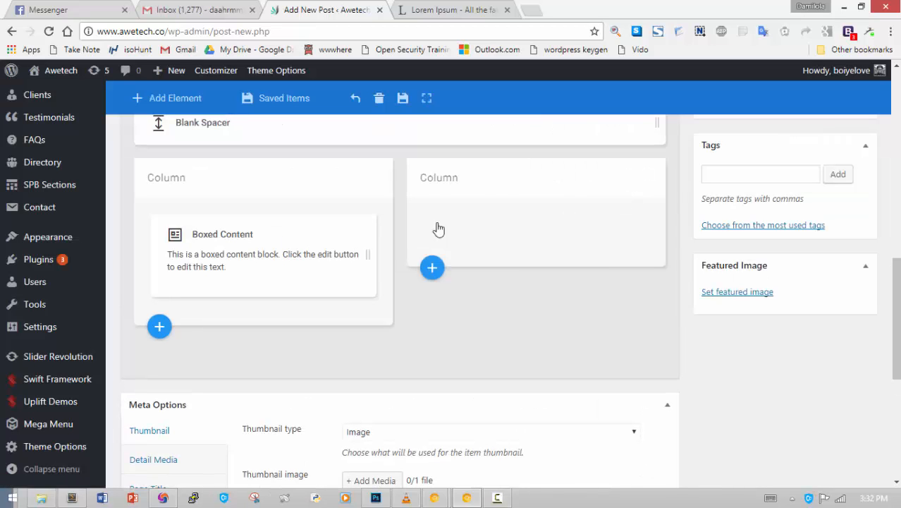
{"action": "left_click", "coordinate": [337, 264]}
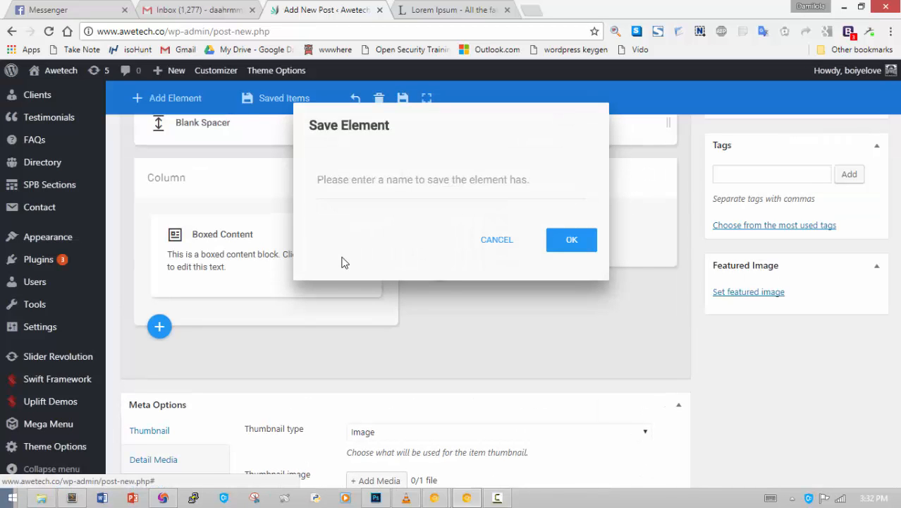
{"action": "left_click", "coordinate": [488, 244]}
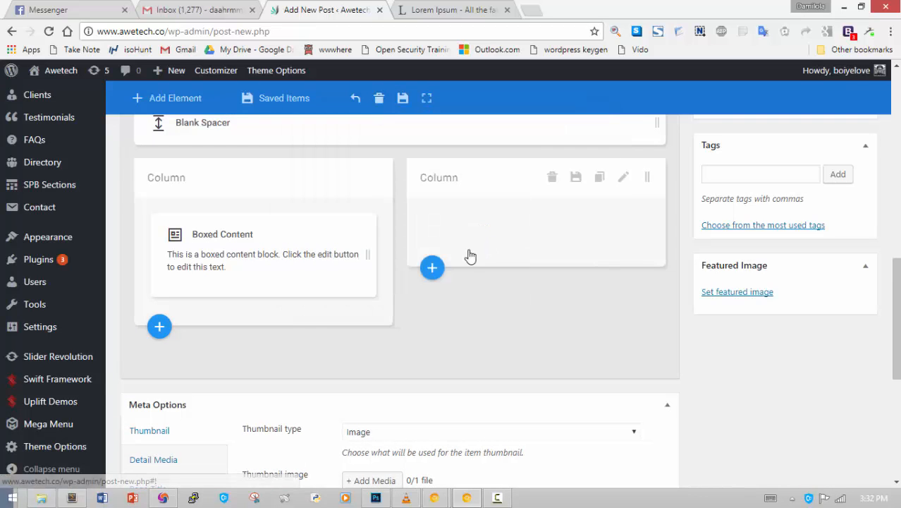
Replace the first Column's Boxed Content placeholder text with the copied "Where does it come from?" passage and save it.
{"action": "left_click", "coordinate": [345, 261]}
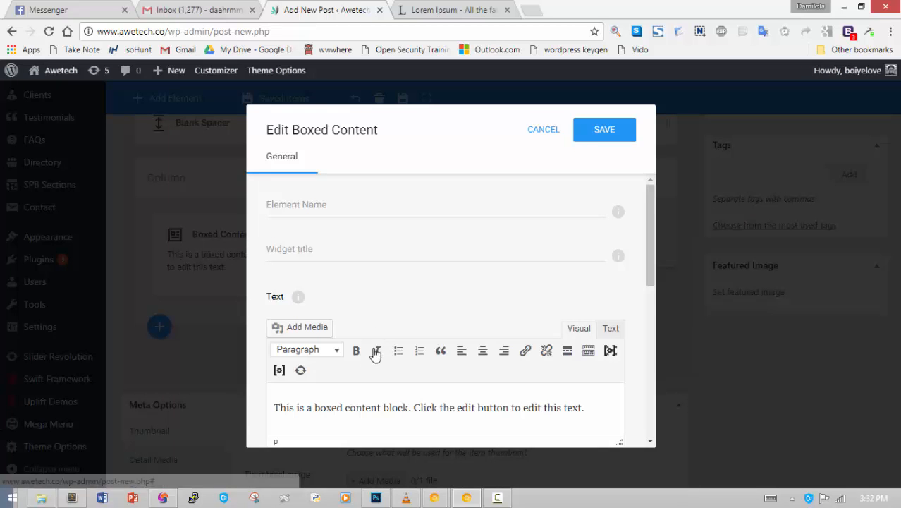
{"action": "scroll", "coordinate": [374, 349], "scroll_direction": "down", "scroll_amount": 1}
{"action": "left_click_drag", "start_coordinate": [515, 341], "coordinate": [136, 325]}
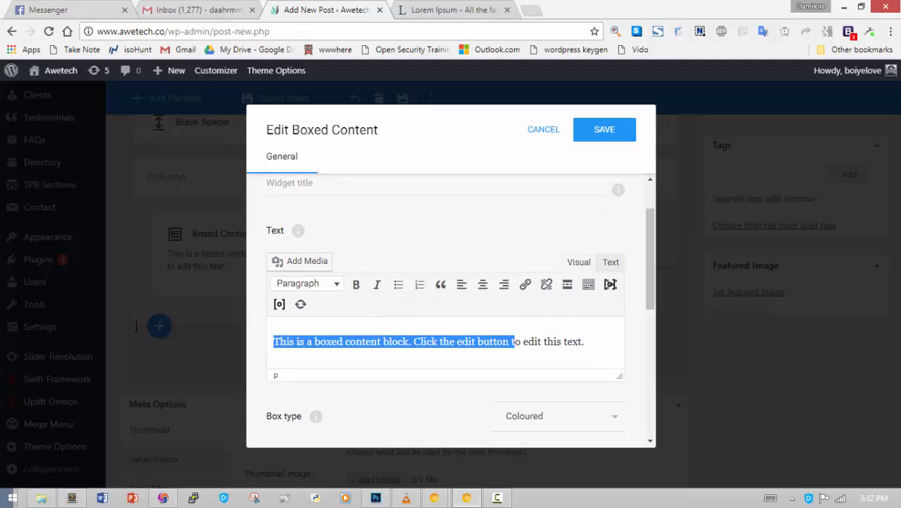
{"action": "key", "text": "ctrl+a"}
{"action": "key", "text": "ctrl+v"}
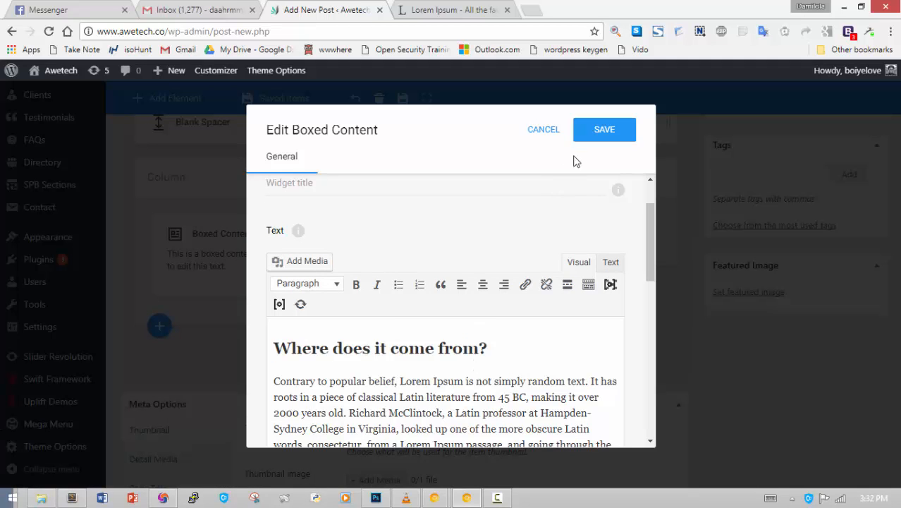
{"action": "left_click", "coordinate": [598, 145]}
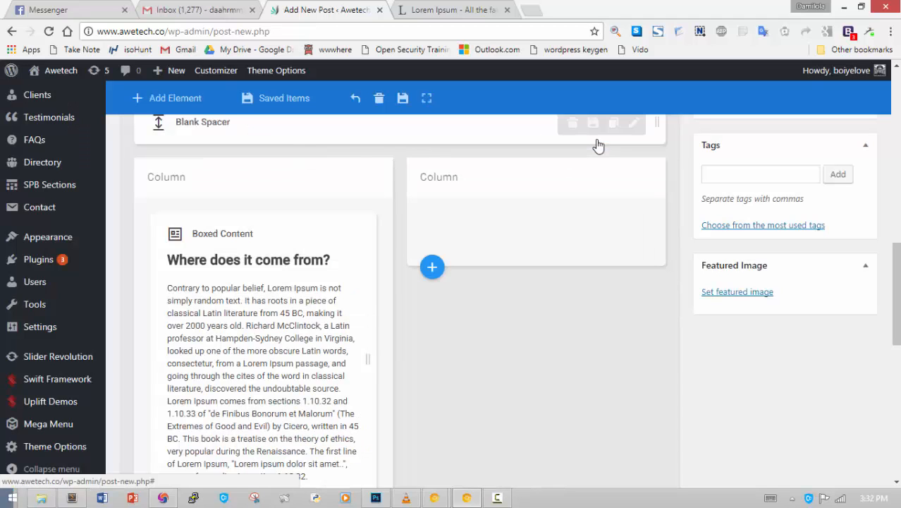
Copy the heading "Where can I get some?" and its paragraph from the lipsum.com page.
{"action": "left_click", "coordinate": [465, 10]}
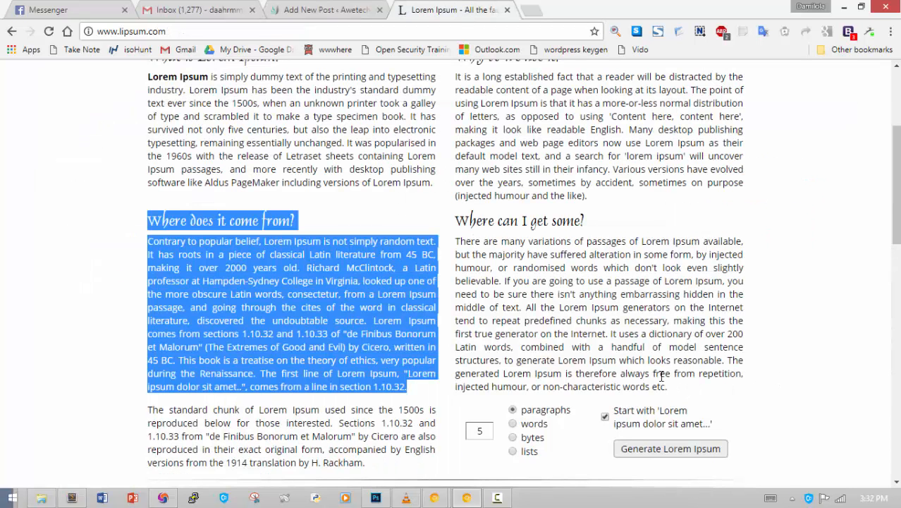
{"action": "left_click_drag", "start_coordinate": [667, 386], "coordinate": [457, 219]}
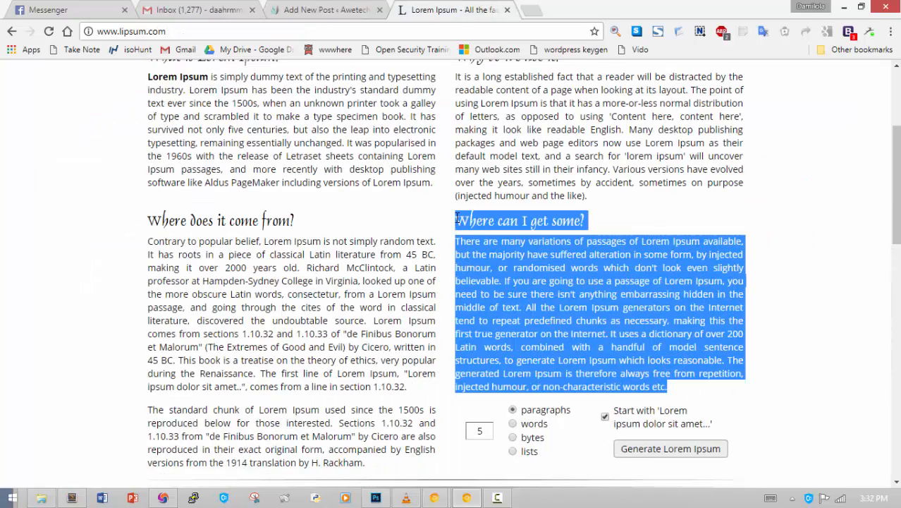
{"action": "right_click", "coordinate": [457, 218]}
{"action": "left_click", "coordinate": [480, 226]}
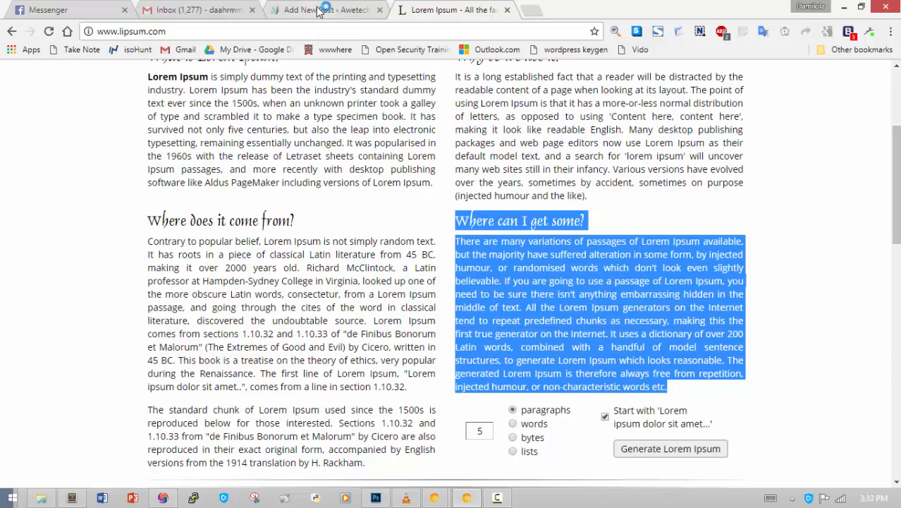
Return to the post and examine the second Column's general and background options, closing them without saving.
{"action": "left_click", "coordinate": [319, 10]}
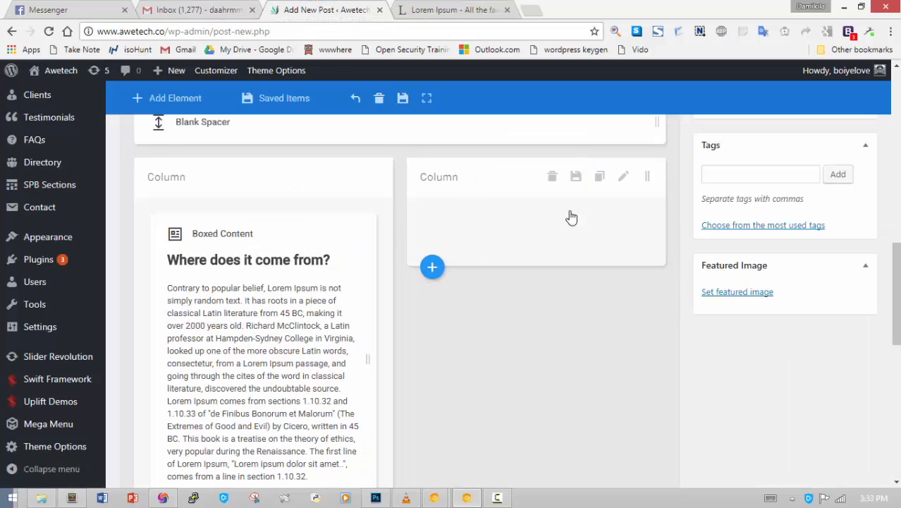
{"action": "left_click", "coordinate": [622, 178]}
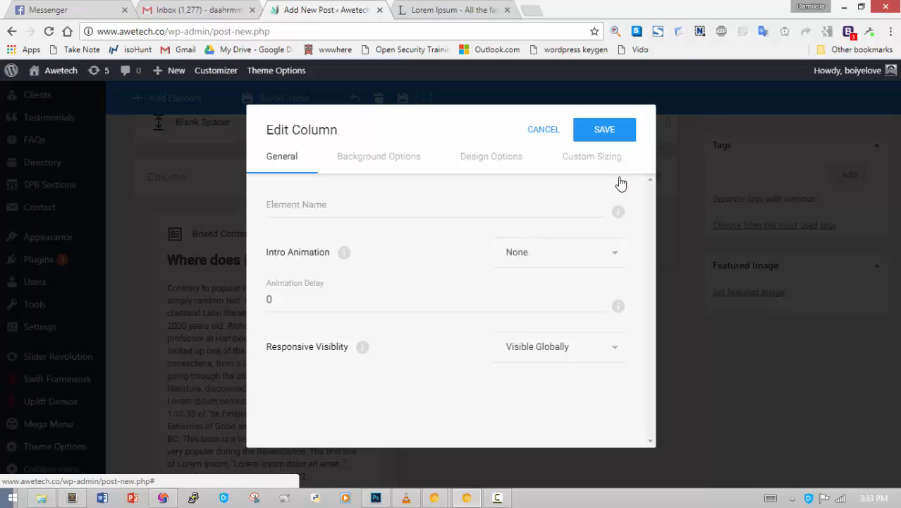
{"action": "left_click", "coordinate": [380, 163]}
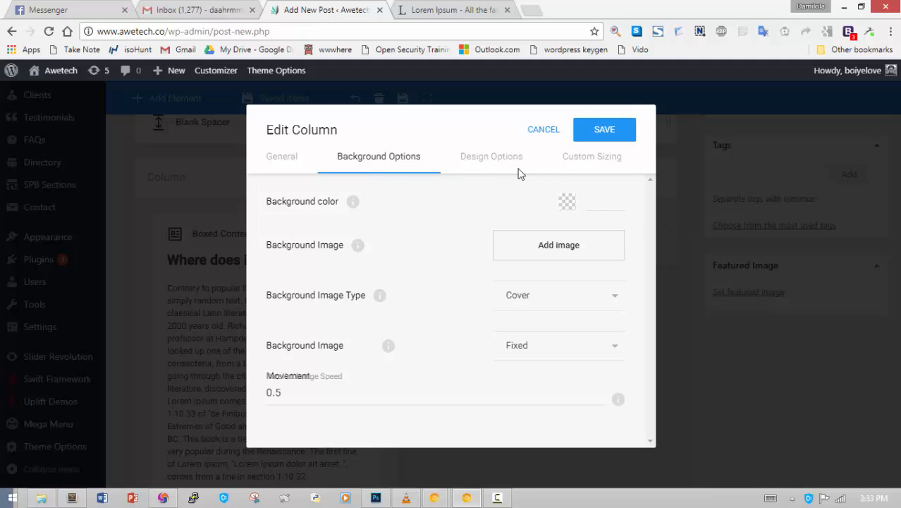
{"action": "left_click", "coordinate": [289, 164]}
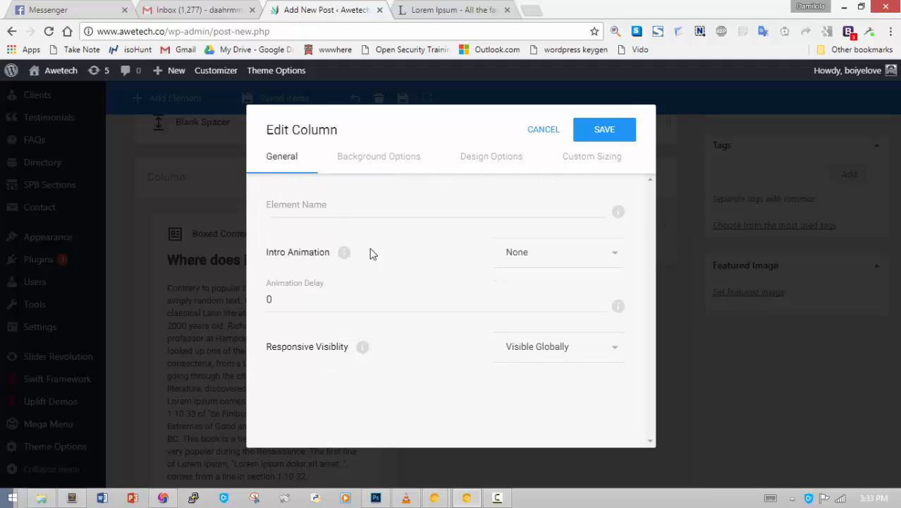
{"action": "left_click", "coordinate": [556, 131]}
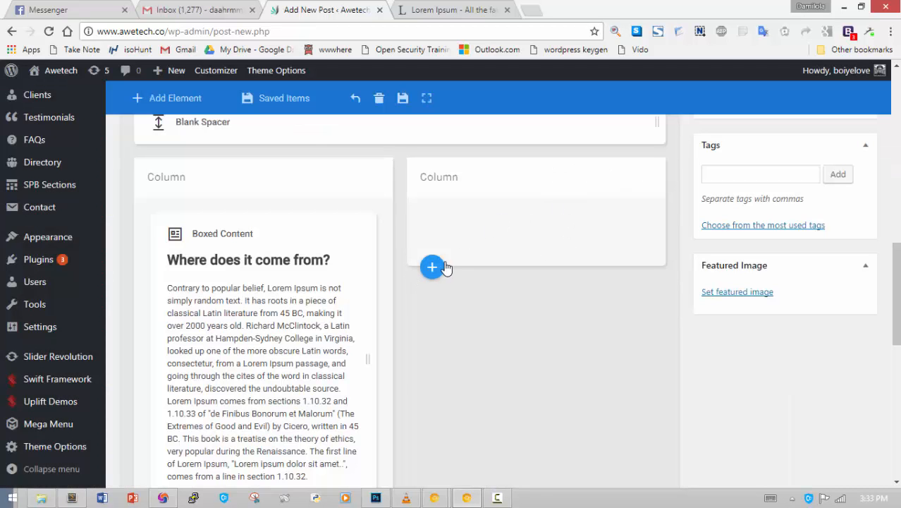
Add a Boxed Content element inside the second Column and replace its placeholder text with the copied "Where can I get some?" passage.
{"action": "left_click", "coordinate": [433, 268]}
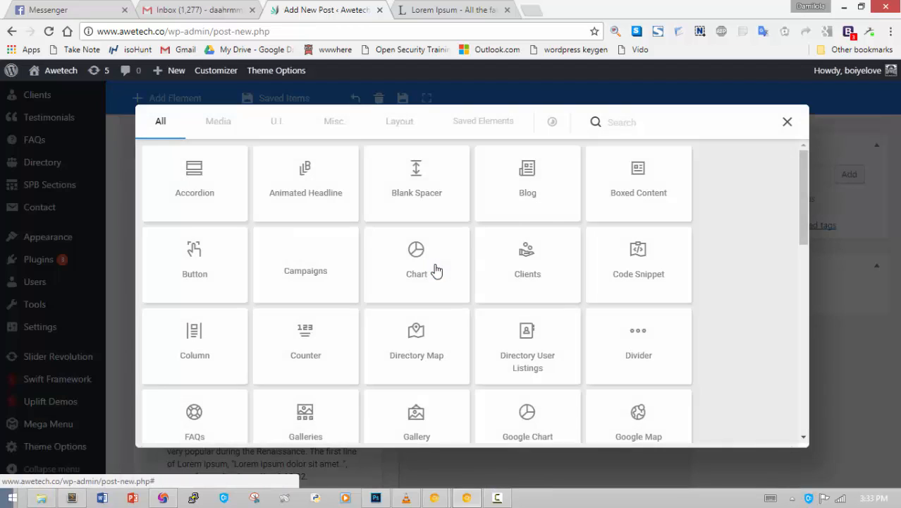
{"action": "left_click", "coordinate": [658, 203]}
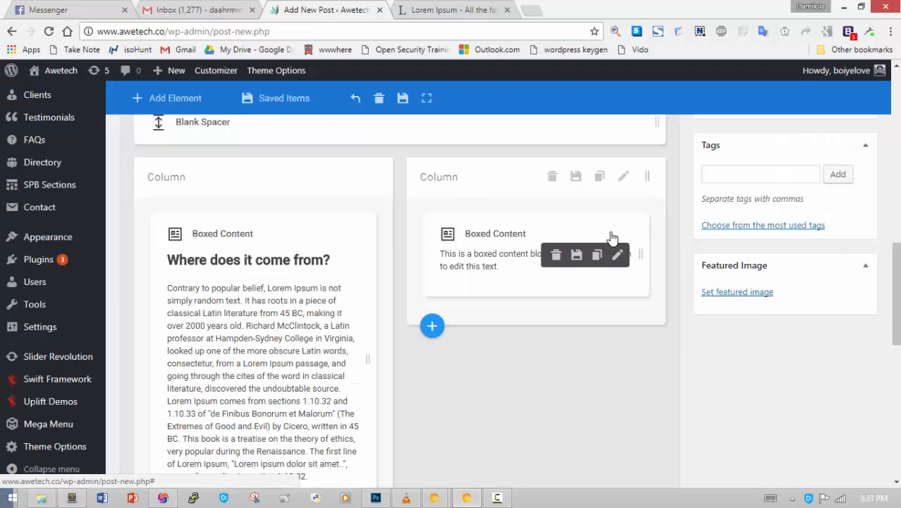
{"action": "left_click", "coordinate": [618, 257]}
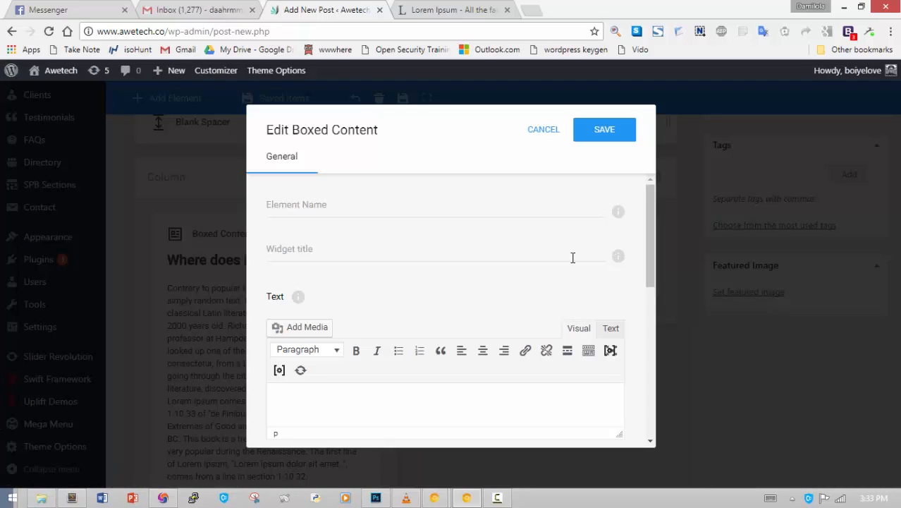
{"action": "left_click_drag", "start_coordinate": [584, 408], "coordinate": [203, 399]}
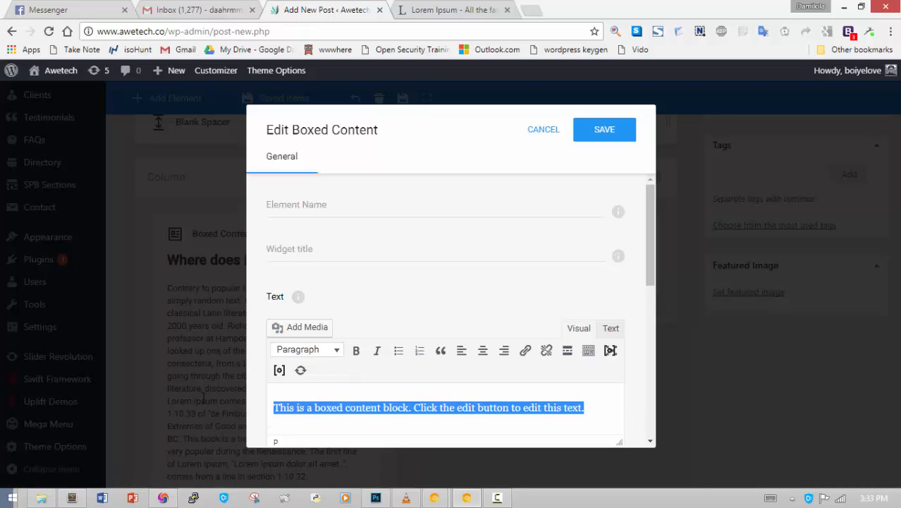
{"action": "key", "text": "ctrl+v"}
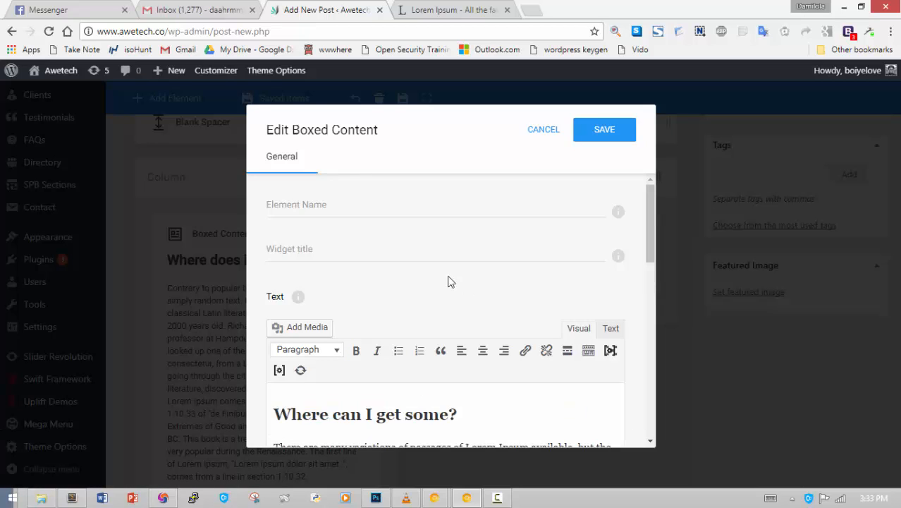
{"action": "left_click", "coordinate": [598, 134]}
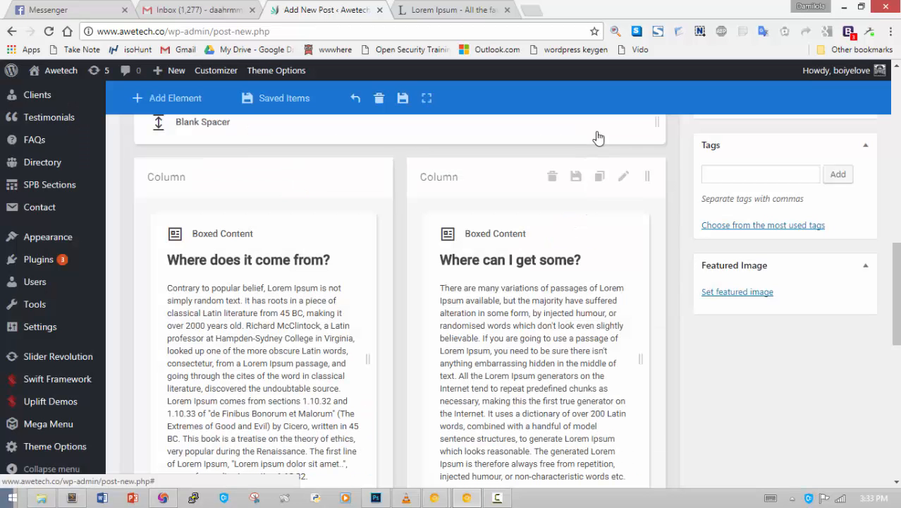
Add an Image element to the page builder layout below the two Columns.
{"action": "scroll", "coordinate": [416, 329], "scroll_direction": "down", "scroll_amount": 3}
{"action": "scroll", "coordinate": [421, 330], "scroll_direction": "down", "scroll_amount": 3}
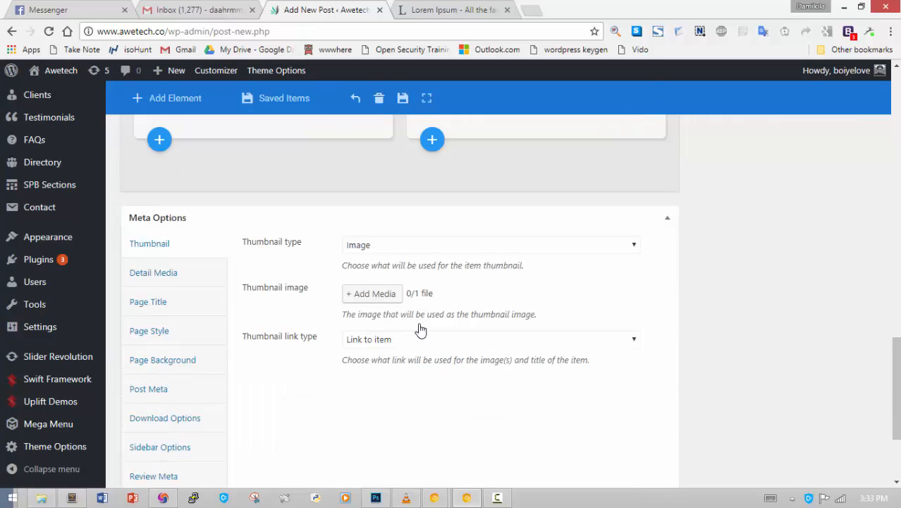
{"action": "scroll", "coordinate": [420, 330], "scroll_direction": "up", "scroll_amount": 5}
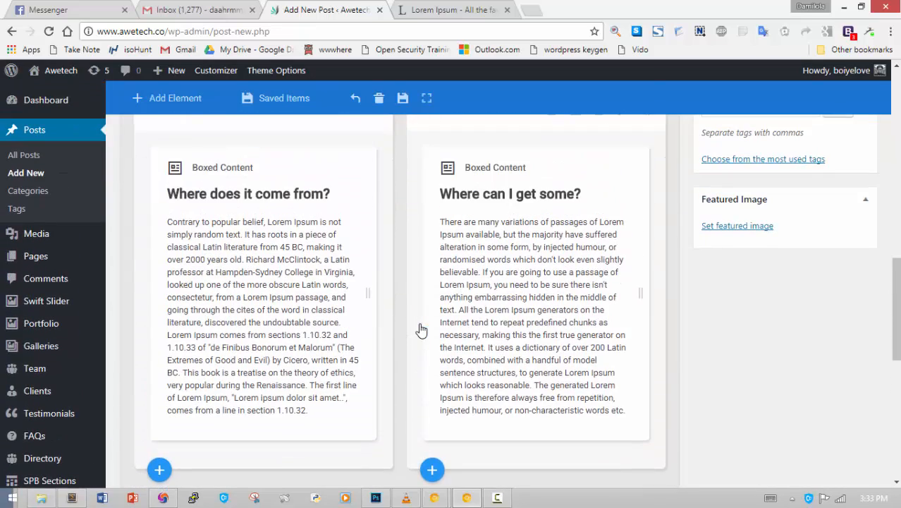
{"action": "scroll", "coordinate": [412, 320], "scroll_direction": "up", "scroll_amount": 2}
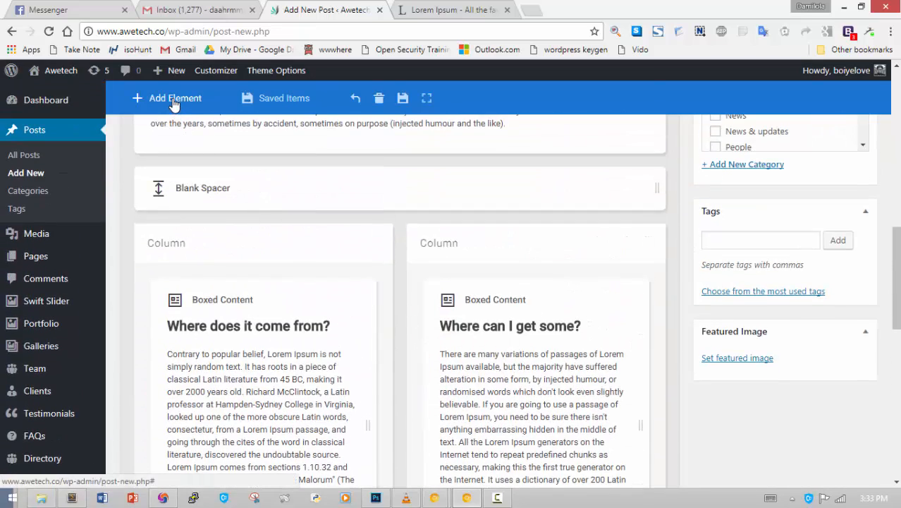
{"action": "left_click", "coordinate": [173, 101]}
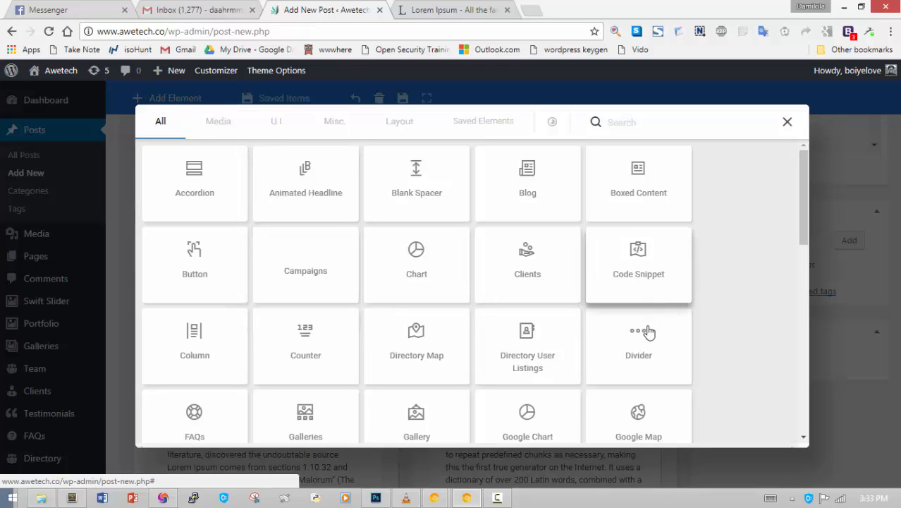
{"action": "scroll", "coordinate": [354, 369], "scroll_direction": "down", "scroll_amount": 1}
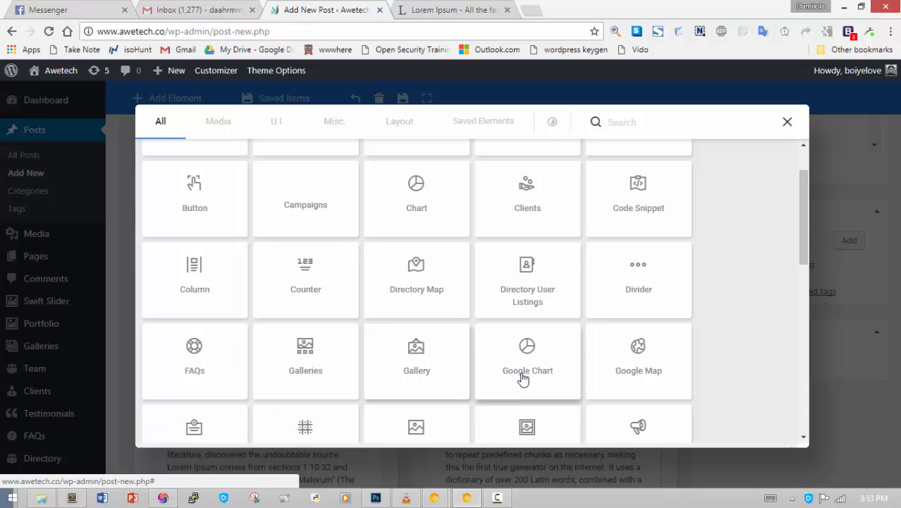
{"action": "scroll", "coordinate": [630, 376], "scroll_direction": "down", "scroll_amount": 1}
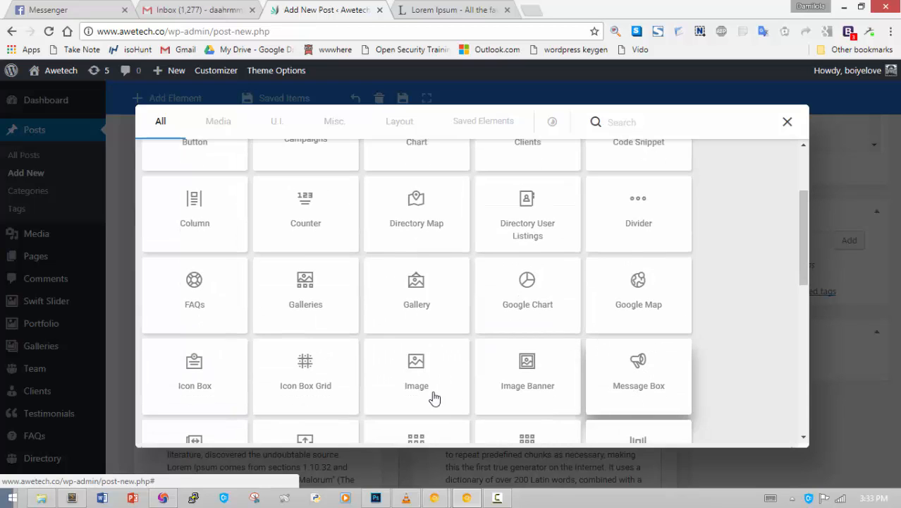
{"action": "scroll", "coordinate": [286, 403], "scroll_direction": "down", "scroll_amount": 2}
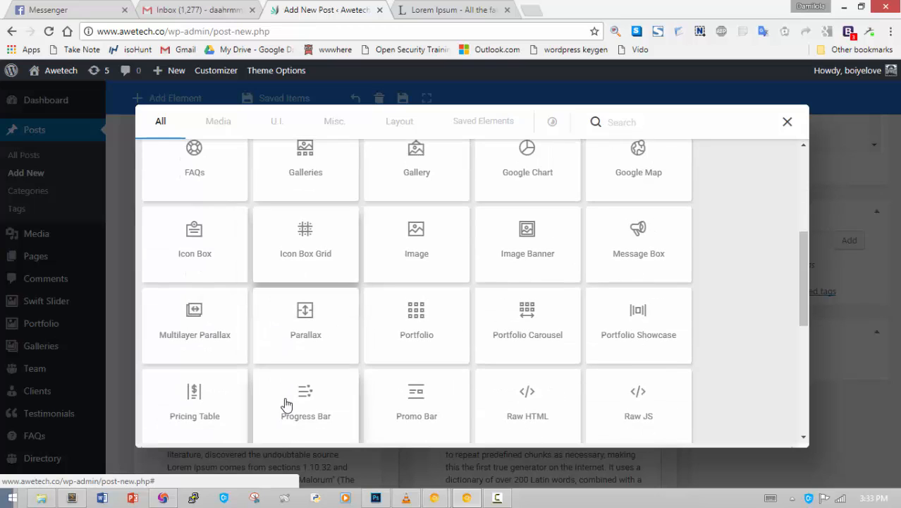
{"action": "left_click", "coordinate": [415, 247]}
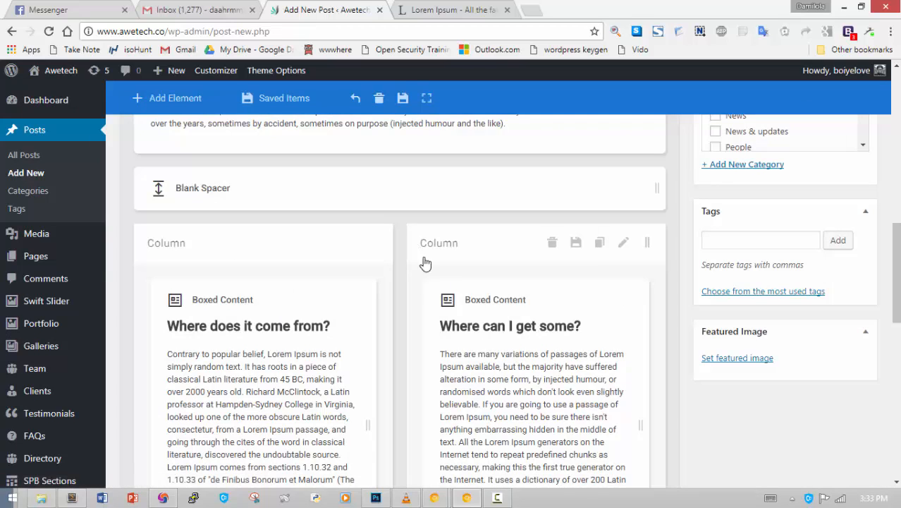
Assign pexels-photo-221485.jpeg from the media library to the Image element below the two Columns and save it.
{"action": "scroll", "coordinate": [444, 297], "scroll_direction": "down", "scroll_amount": 5}
{"action": "scroll", "coordinate": [443, 297], "scroll_direction": "down", "scroll_amount": 2}
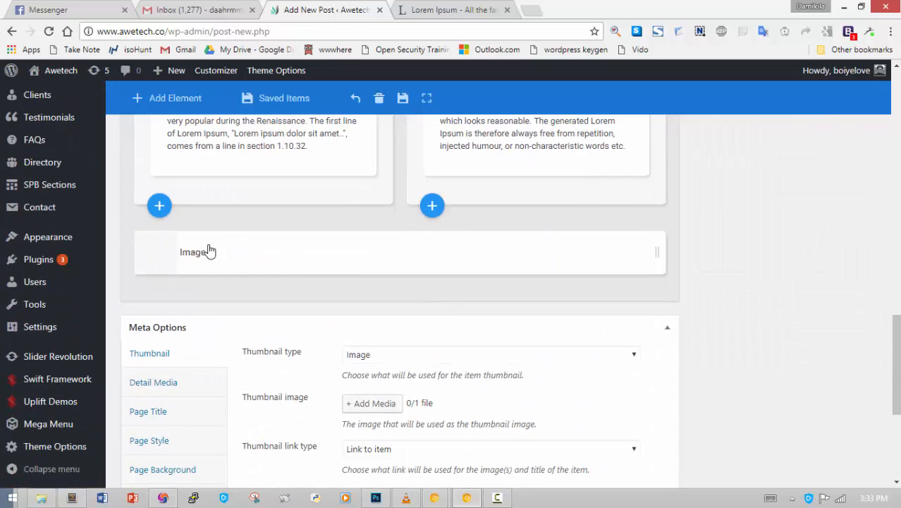
{"action": "mouse_move", "coordinate": [654, 247]}
{"action": "left_click", "coordinate": [632, 257]}
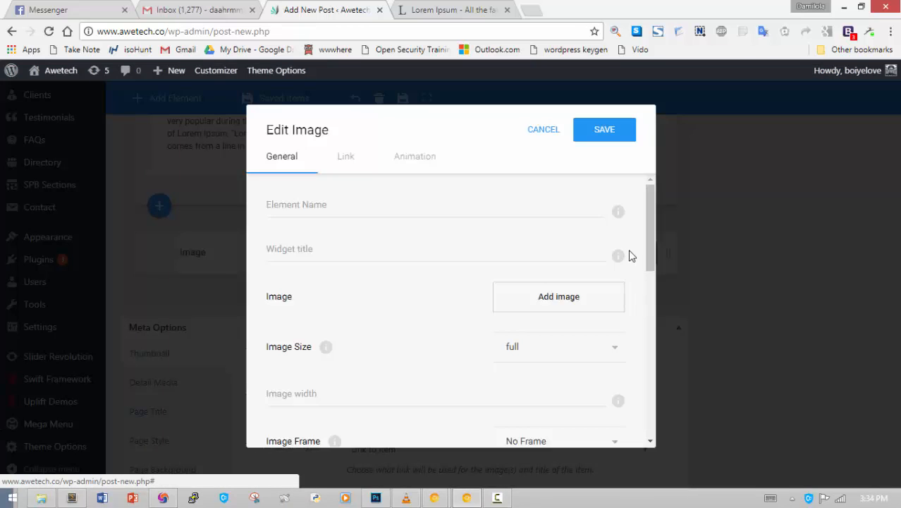
{"action": "left_click", "coordinate": [563, 297]}
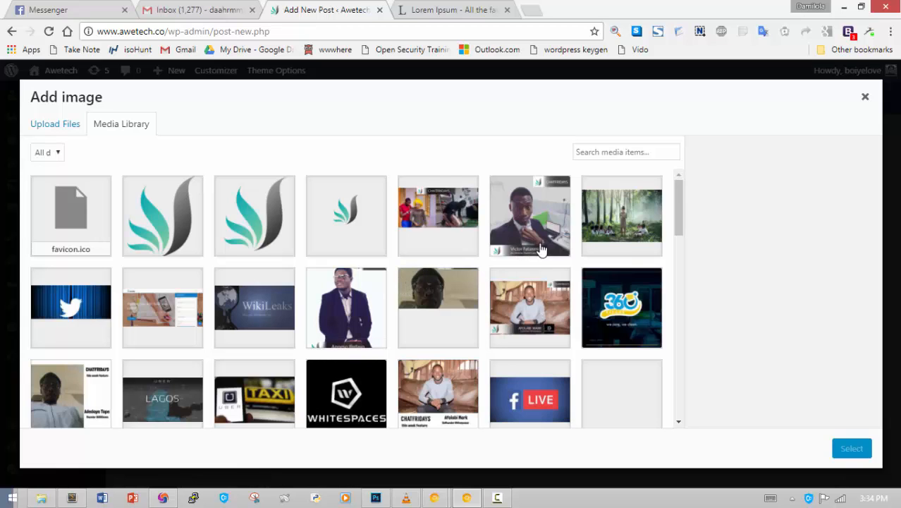
{"action": "left_click", "coordinate": [615, 238]}
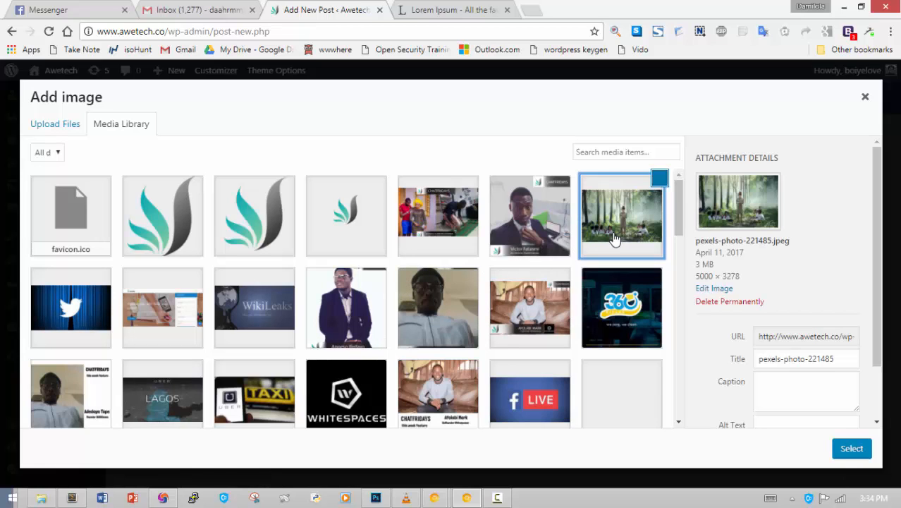
{"action": "left_click", "coordinate": [851, 451]}
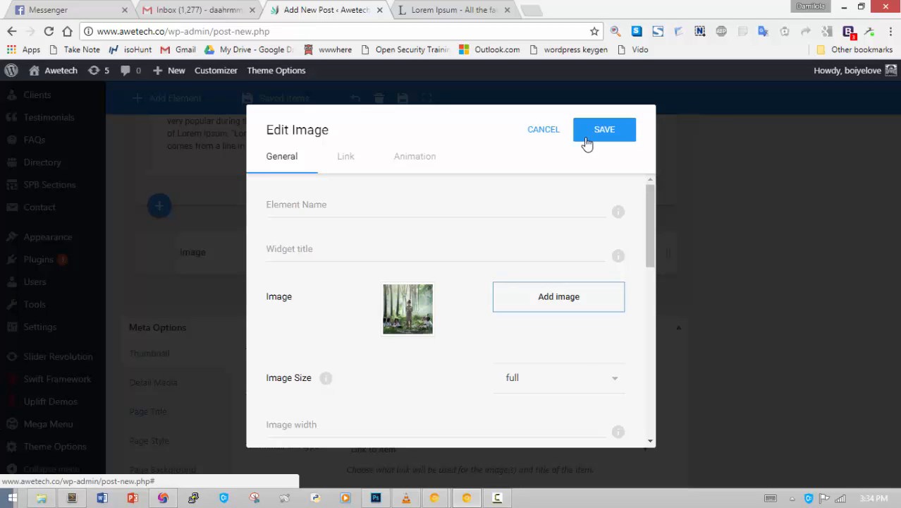
{"action": "left_click", "coordinate": [587, 144]}
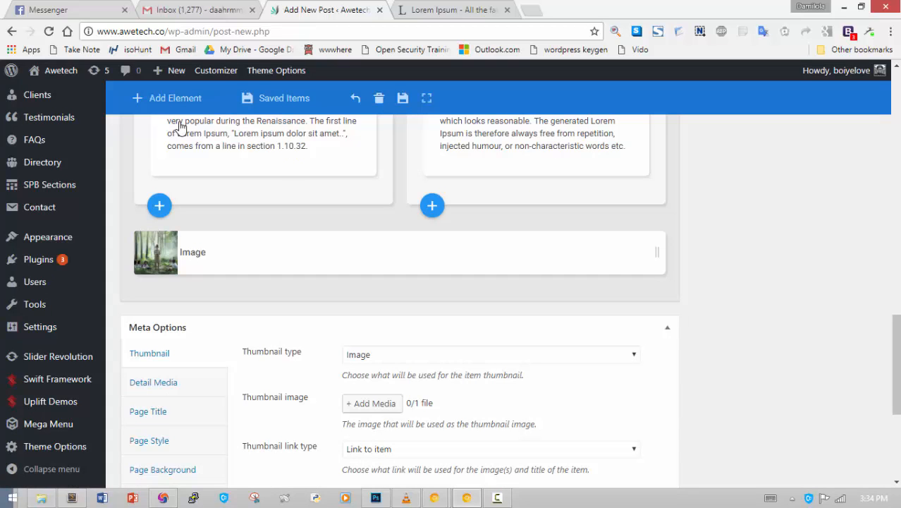
Add a Text Block element below the Image element and open it for editing.
{"action": "left_click", "coordinate": [163, 100]}
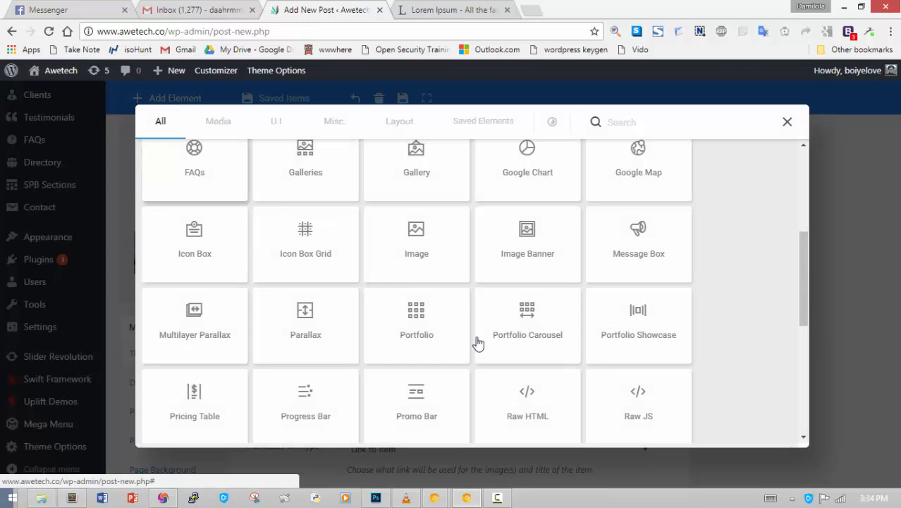
{"action": "scroll", "coordinate": [479, 346], "scroll_direction": "down", "scroll_amount": 3}
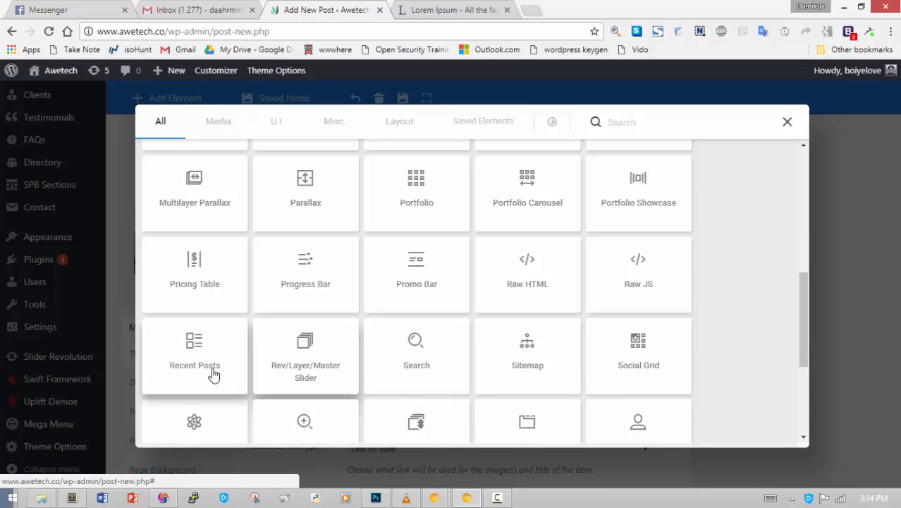
{"action": "scroll", "coordinate": [211, 376], "scroll_direction": "down", "scroll_amount": 3}
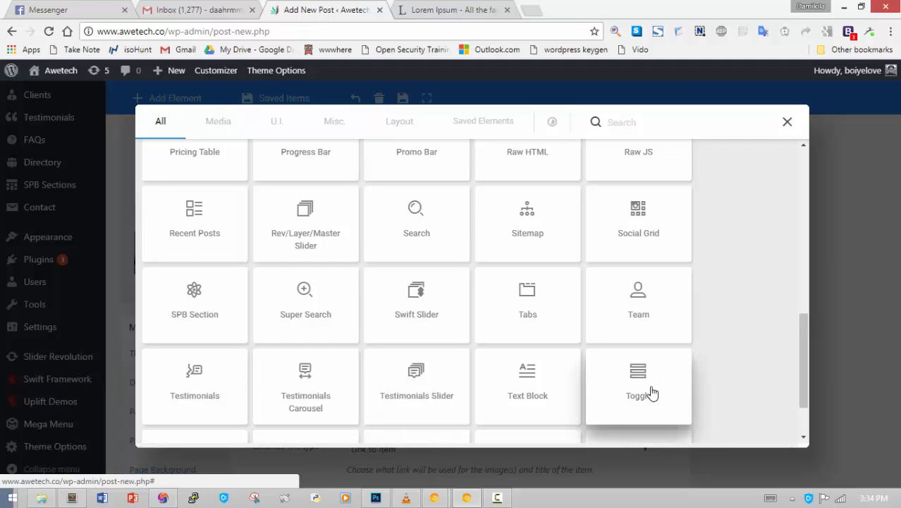
{"action": "scroll", "coordinate": [653, 393], "scroll_direction": "down", "scroll_amount": 2}
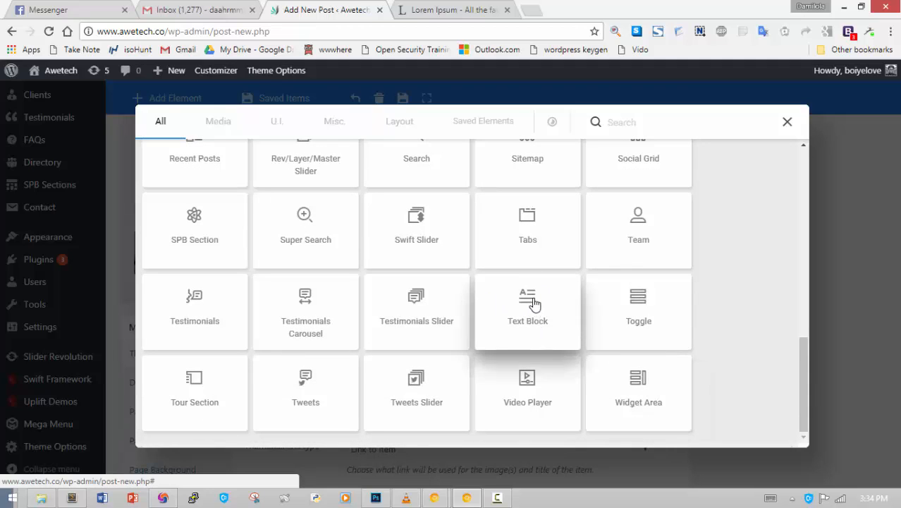
{"action": "left_click", "coordinate": [534, 303]}
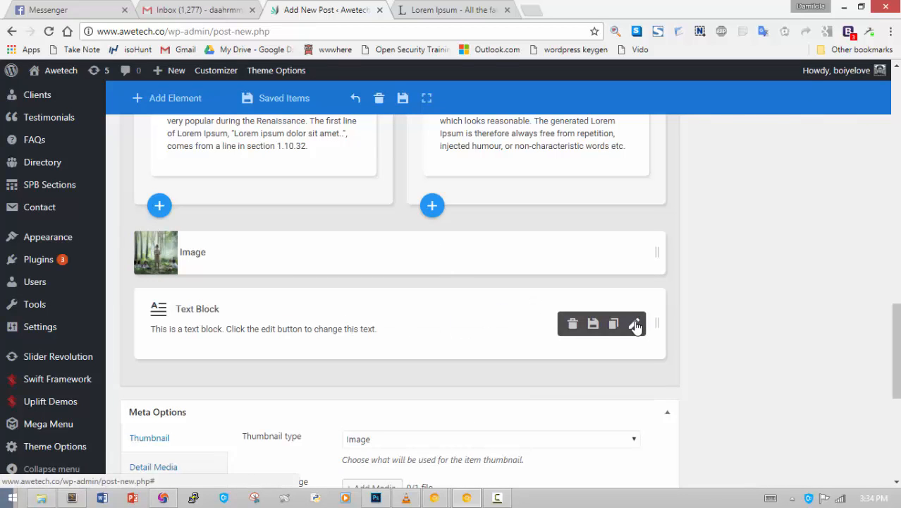
{"action": "left_click", "coordinate": [637, 326]}
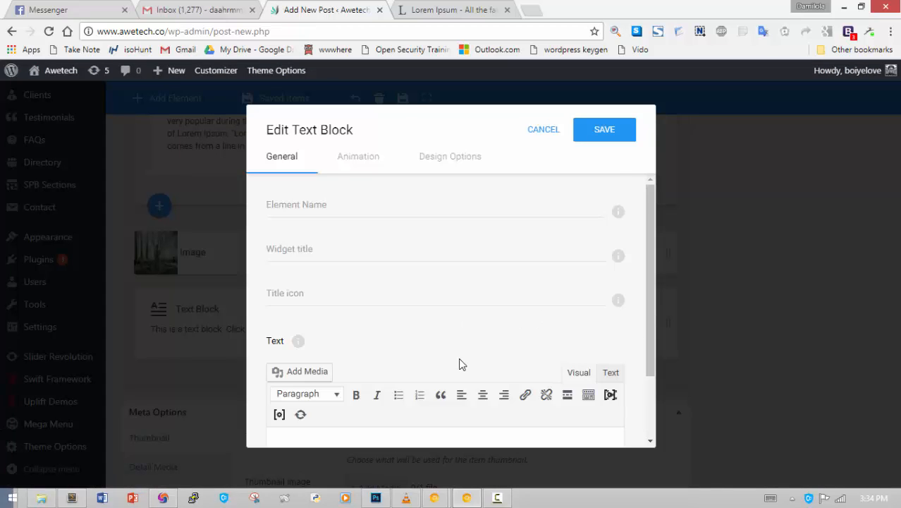
Replace the Text Block's placeholder text with the copied "Where can I get some?" passage.
{"action": "scroll", "coordinate": [460, 363], "scroll_direction": "down", "scroll_amount": 3}
{"action": "left_click_drag", "start_coordinate": [575, 367], "coordinate": [227, 362]}
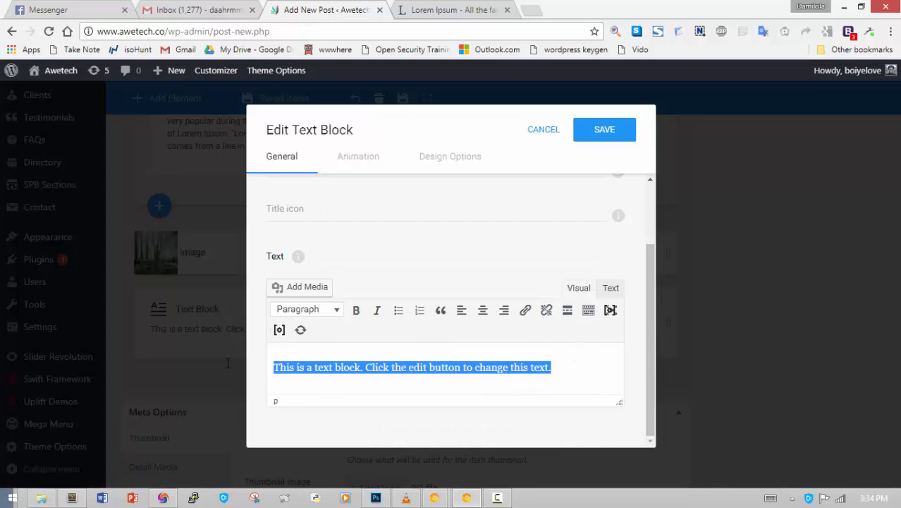
{"action": "key", "text": "ctrl+v"}
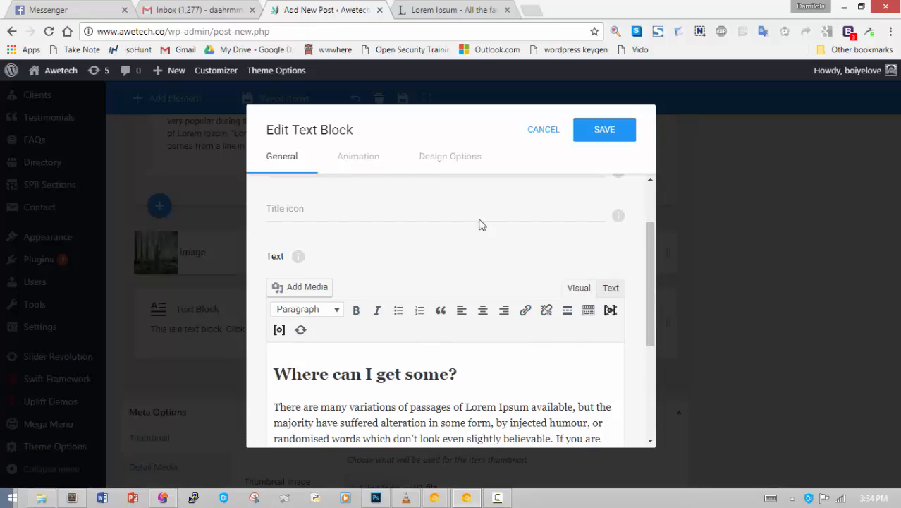
Copy everything on the lipsum.com page from "The standard Lorem Ipsum passage, used since the 1500s" through the final 1914 translation paragraph.
{"action": "left_click", "coordinate": [490, 7]}
{"action": "scroll", "coordinate": [322, 240], "scroll_direction": "down", "scroll_amount": 5}
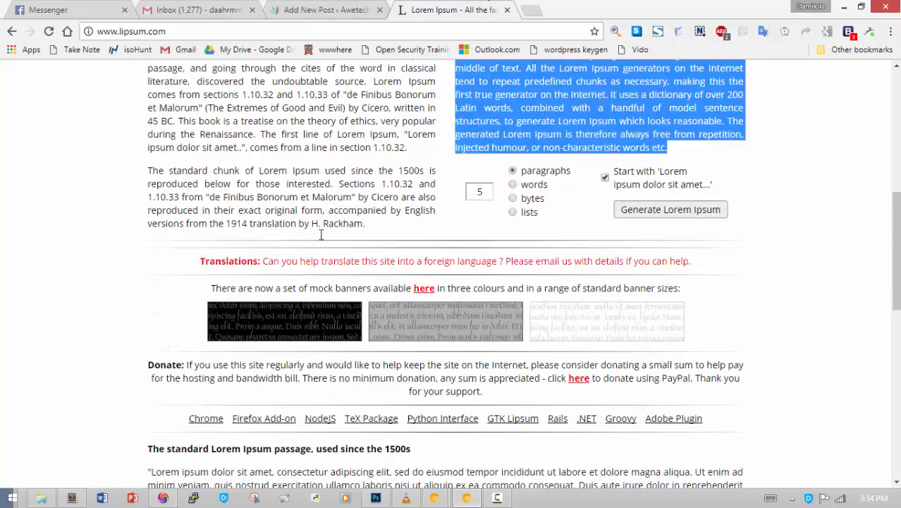
{"action": "scroll", "coordinate": [321, 240], "scroll_direction": "down", "scroll_amount": 4}
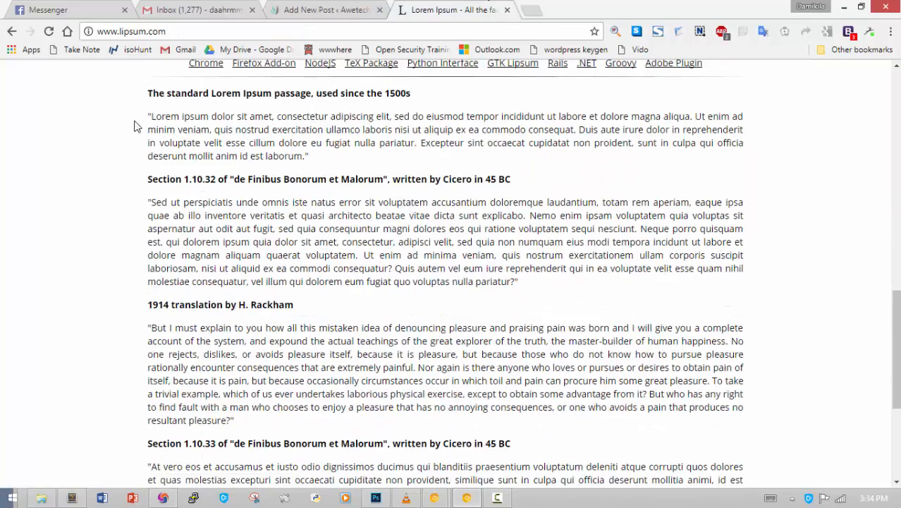
{"action": "scroll", "coordinate": [141, 151], "scroll_direction": "up", "scroll_amount": 1}
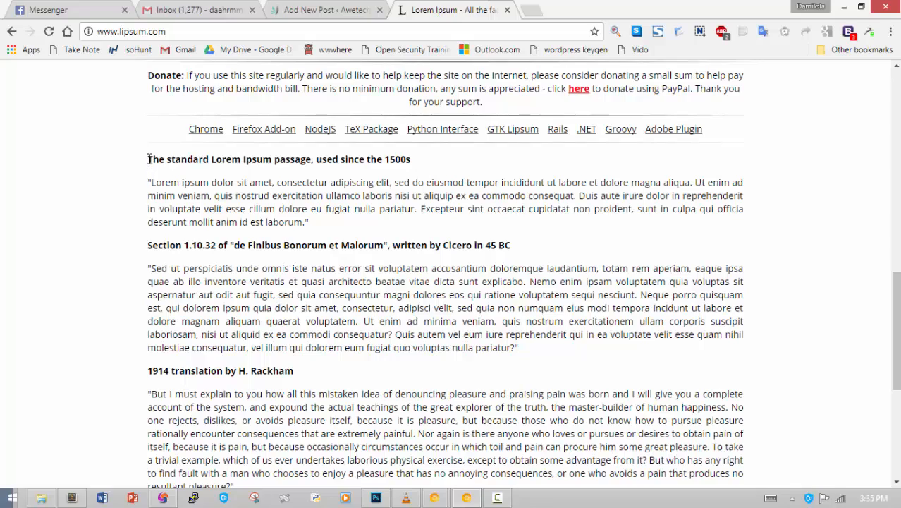
{"action": "left_click_drag", "start_coordinate": [149, 159], "coordinate": [373, 440]}
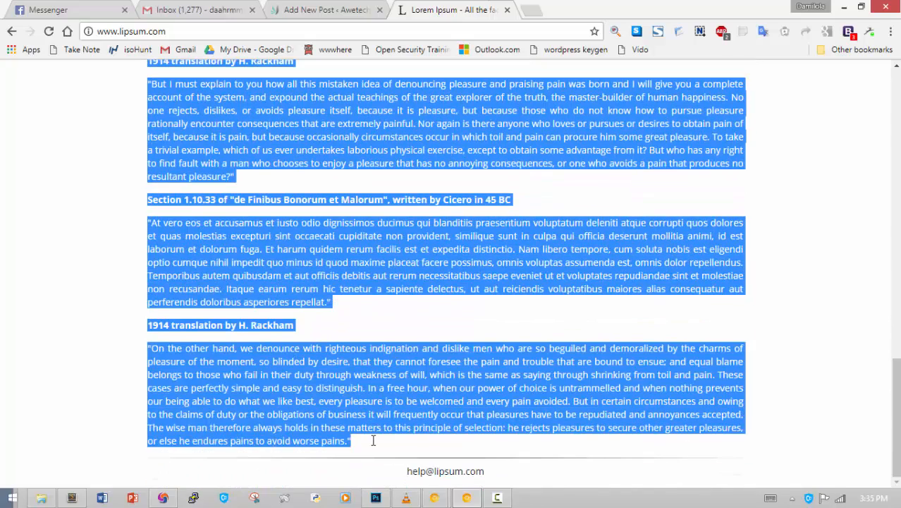
{"action": "right_click", "coordinate": [352, 388]}
{"action": "left_click", "coordinate": [374, 344]}
Return to the post, replace all of the Text Block's content with the copied standard Lorem Ipsum passages, and save it.
{"action": "left_click", "coordinate": [329, 9]}
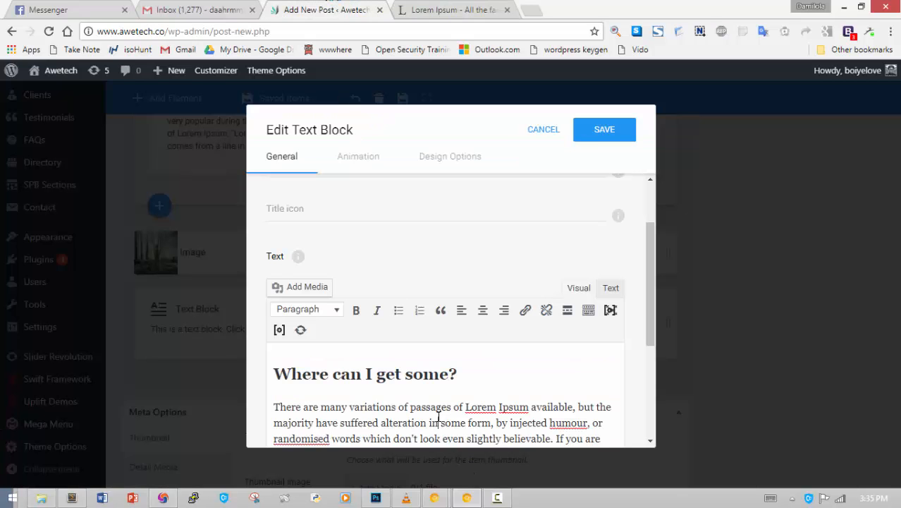
{"action": "key", "text": "ctrl+a"}
{"action": "key", "text": "ctrl+v"}
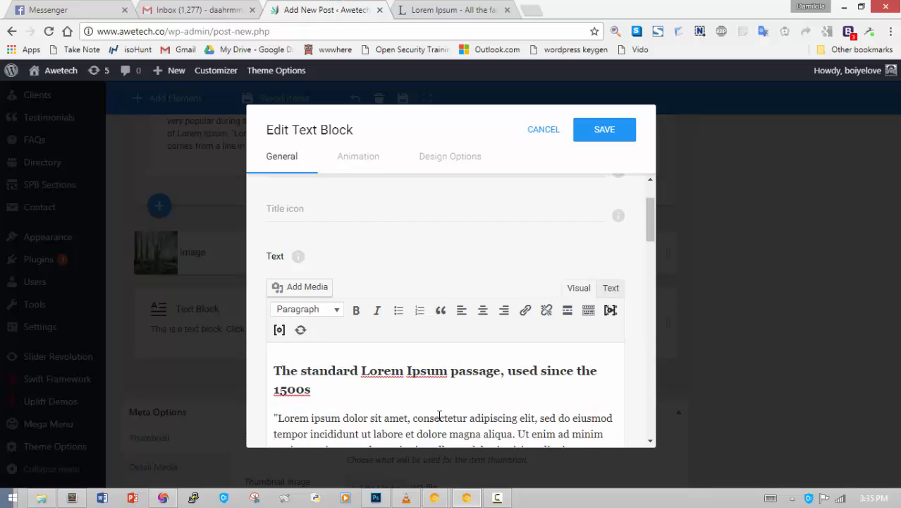
{"action": "scroll", "coordinate": [439, 416], "scroll_direction": "down", "scroll_amount": 10}
{"action": "scroll", "coordinate": [550, 182], "scroll_direction": "up", "scroll_amount": 15}
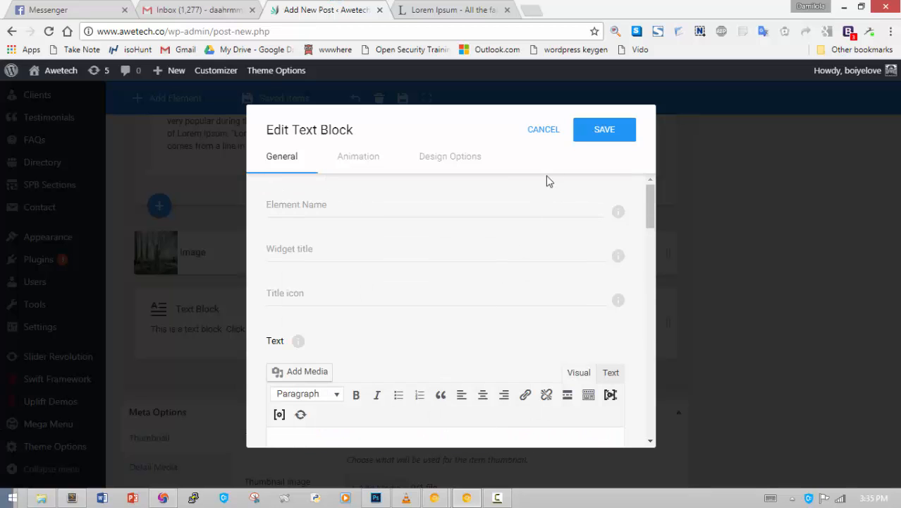
{"action": "left_click", "coordinate": [591, 134]}
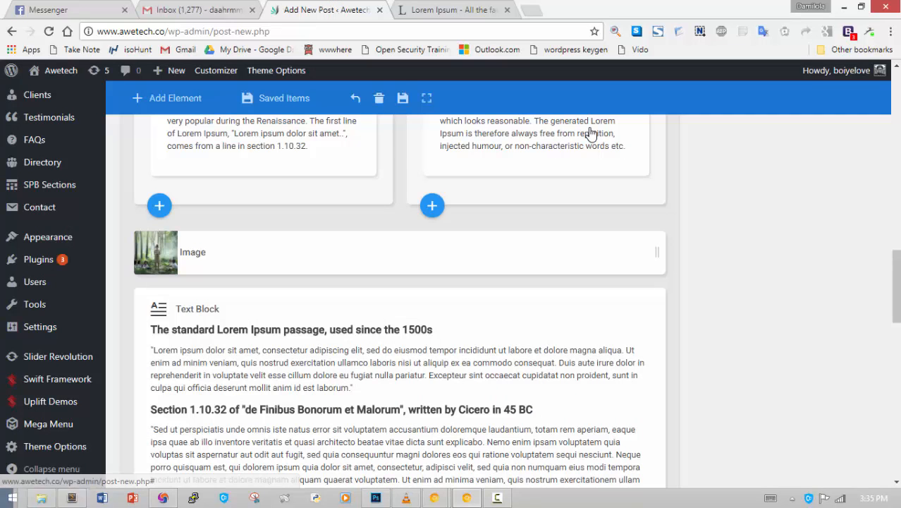
Extend the post title to read "What is Lorem Ipsum? Swift Builder Demonstration".
{"action": "scroll", "coordinate": [524, 293], "scroll_direction": "down", "scroll_amount": 5}
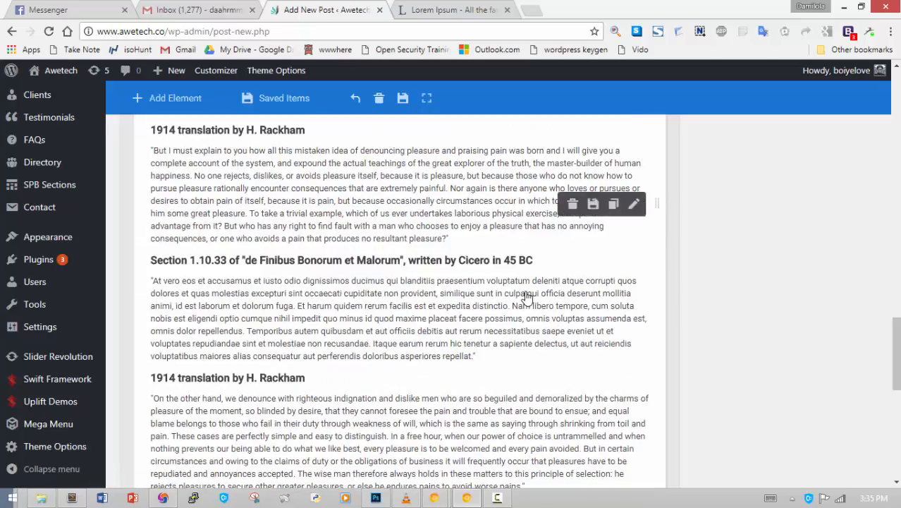
{"action": "scroll", "coordinate": [527, 296], "scroll_direction": "up", "scroll_amount": 20}
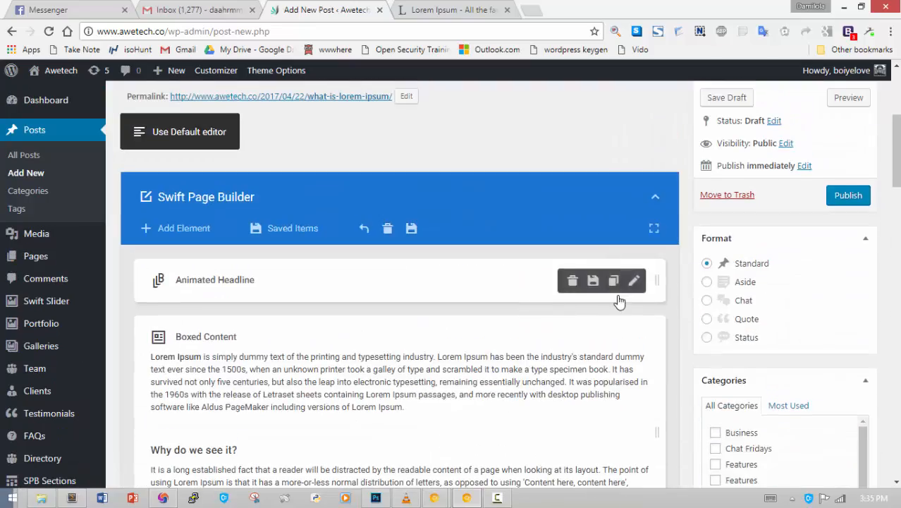
{"action": "scroll", "coordinate": [618, 300], "scroll_direction": "up", "scroll_amount": 4}
{"action": "scroll", "coordinate": [618, 300], "scroll_direction": "down", "scroll_amount": 2}
{"action": "scroll", "coordinate": [489, 302], "scroll_direction": "up", "scroll_amount": 1}
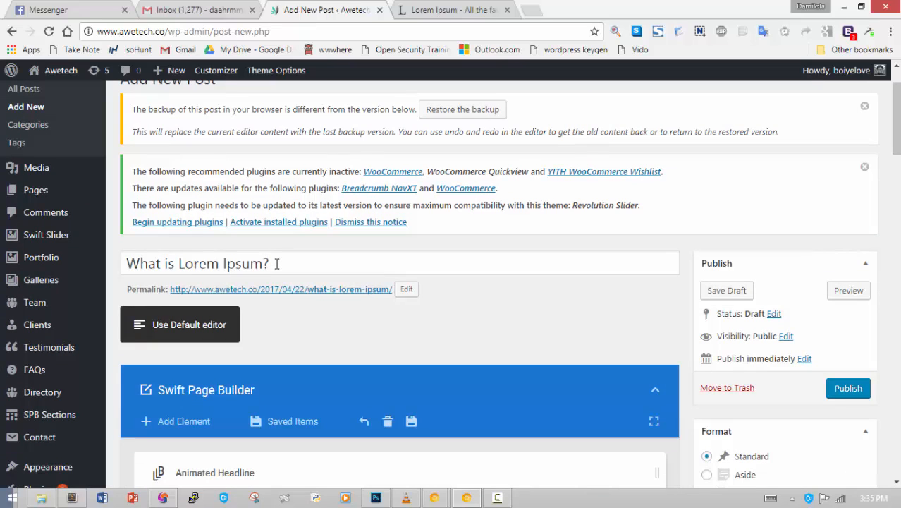
{"action": "left_click", "coordinate": [276, 263]}
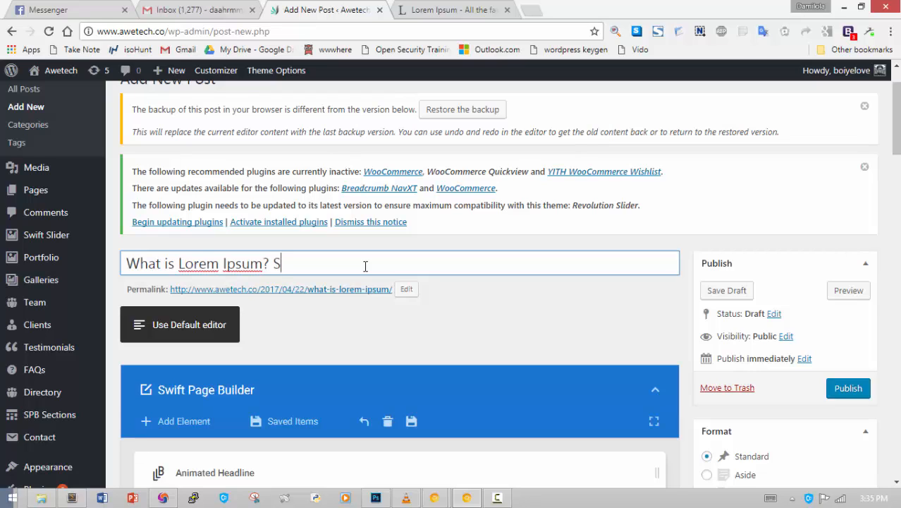
{"action": "type", "text": "t Builder "}
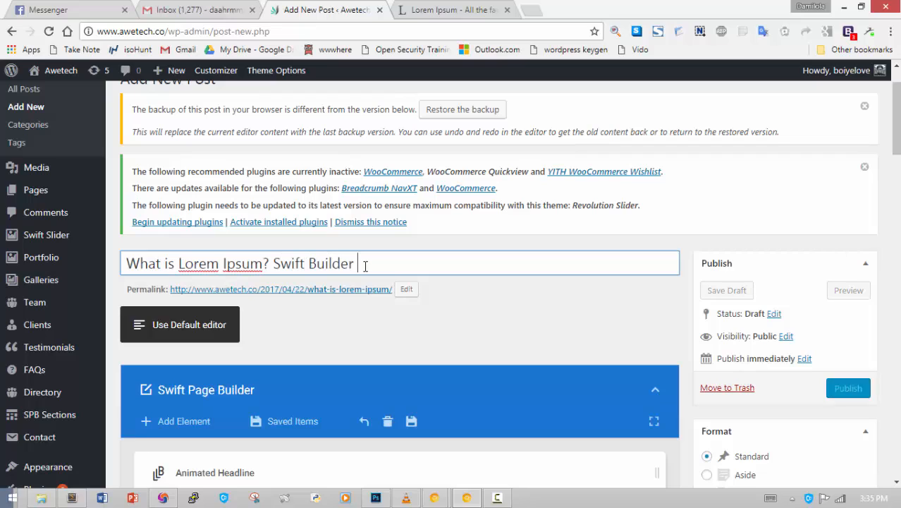
{"action": "type", "text": "Demonsration"}
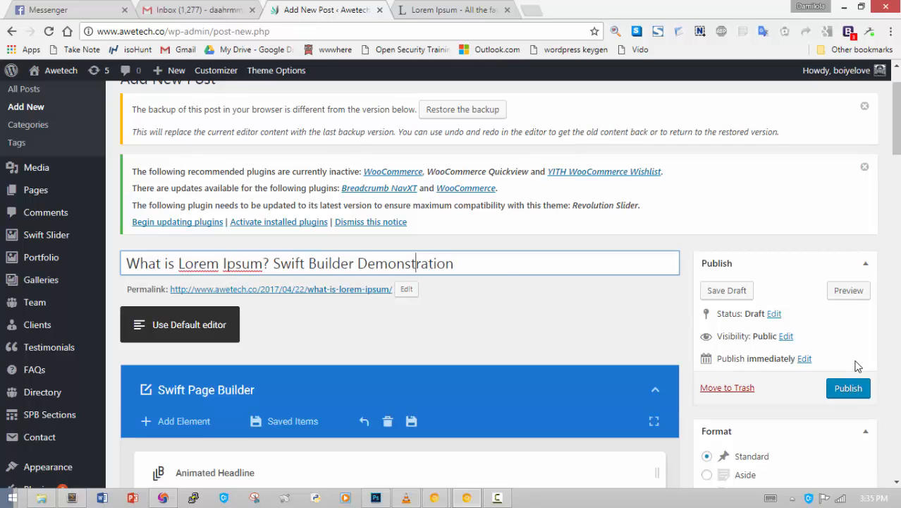
Save the post as a draft and open its preview in a new browser tab.
{"action": "left_click", "coordinate": [708, 292]}
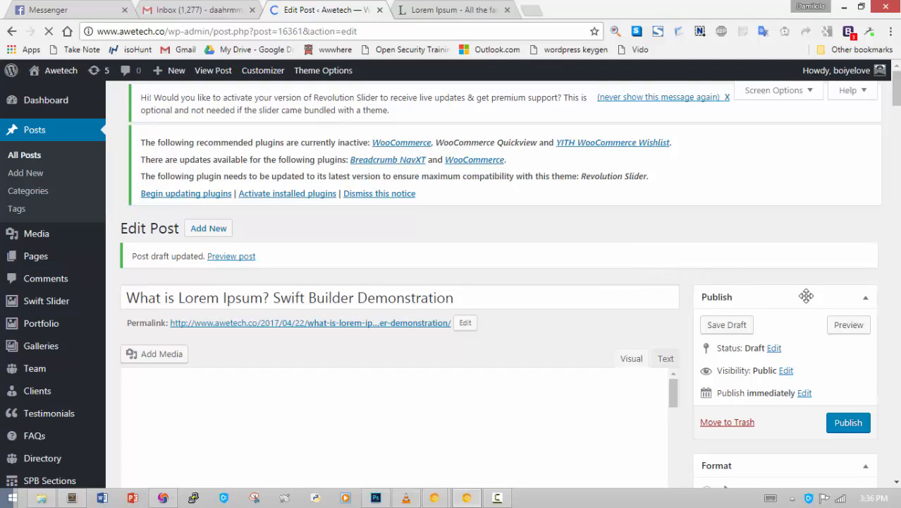
{"action": "right_click", "coordinate": [849, 328]}
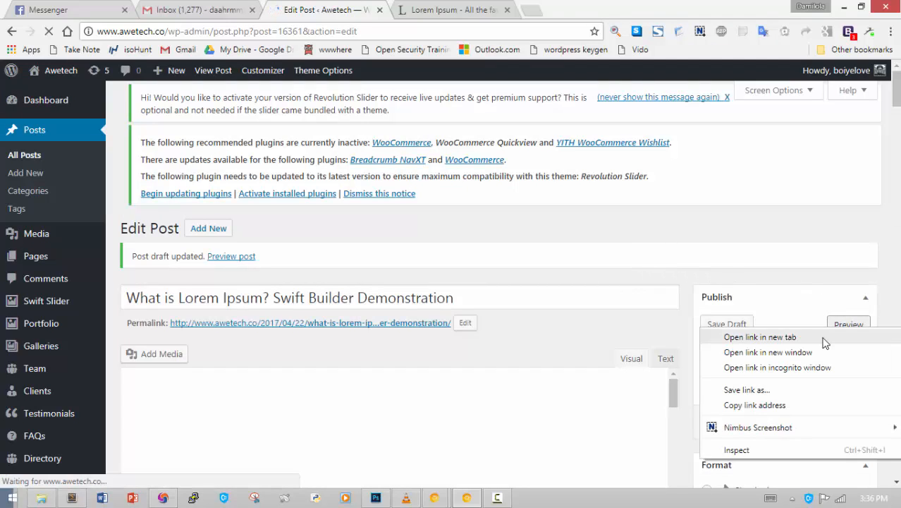
{"action": "left_click", "coordinate": [759, 337]}
{"action": "left_click", "coordinate": [424, 6]}
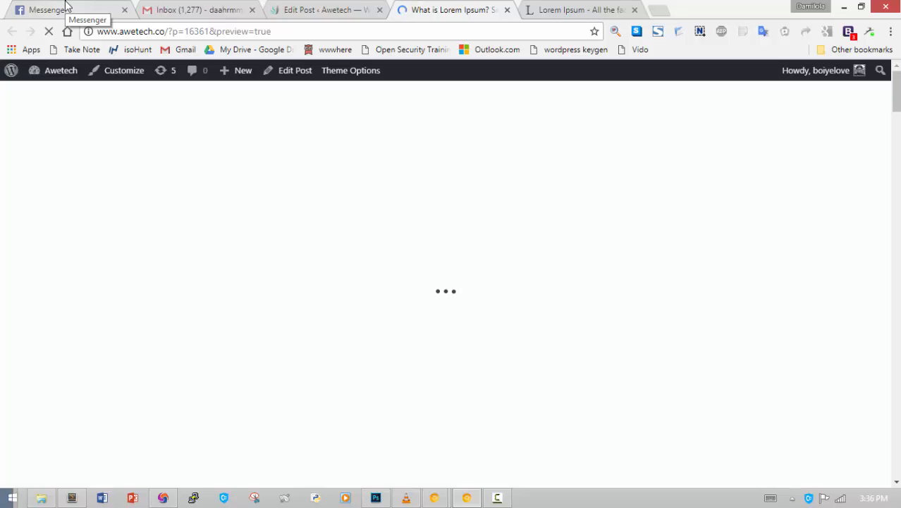
{"action": "left_click", "coordinate": [67, 7]}
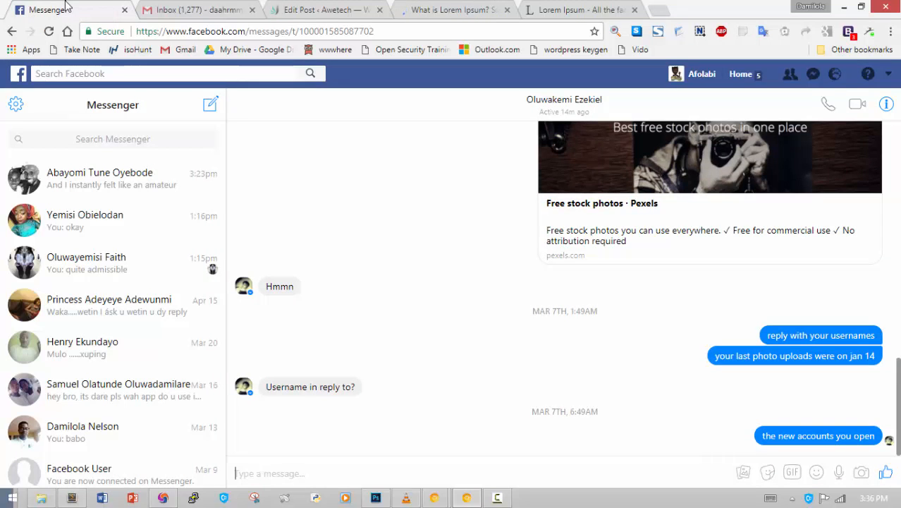
{"action": "left_click", "coordinate": [451, 7]}
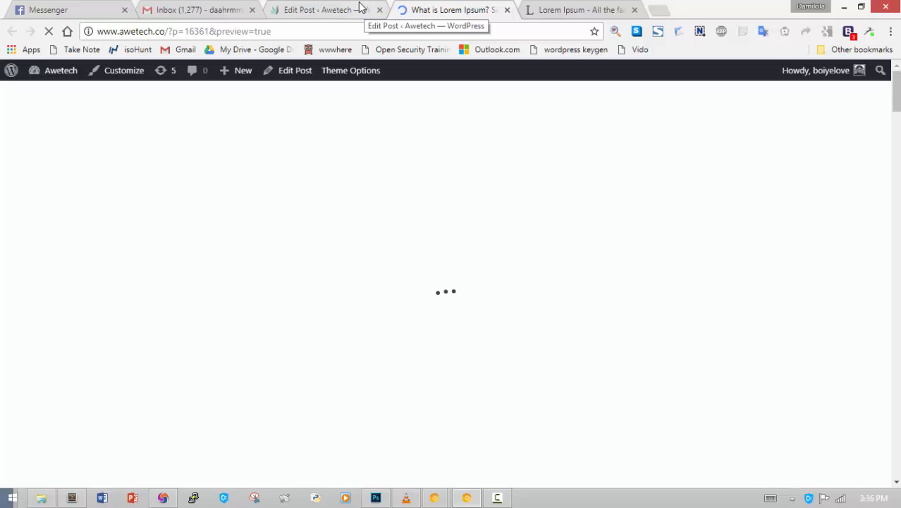
{"action": "left_click", "coordinate": [346, 8]}
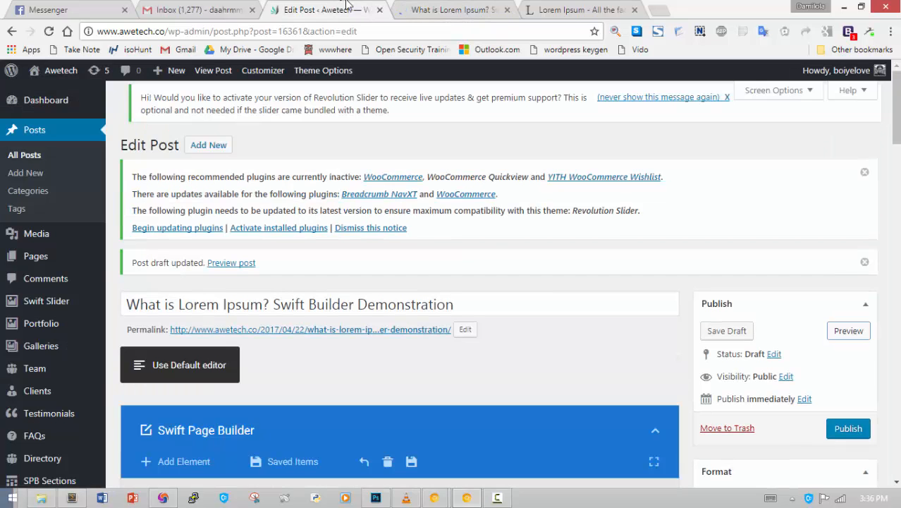
{"action": "left_click", "coordinate": [440, 9]}
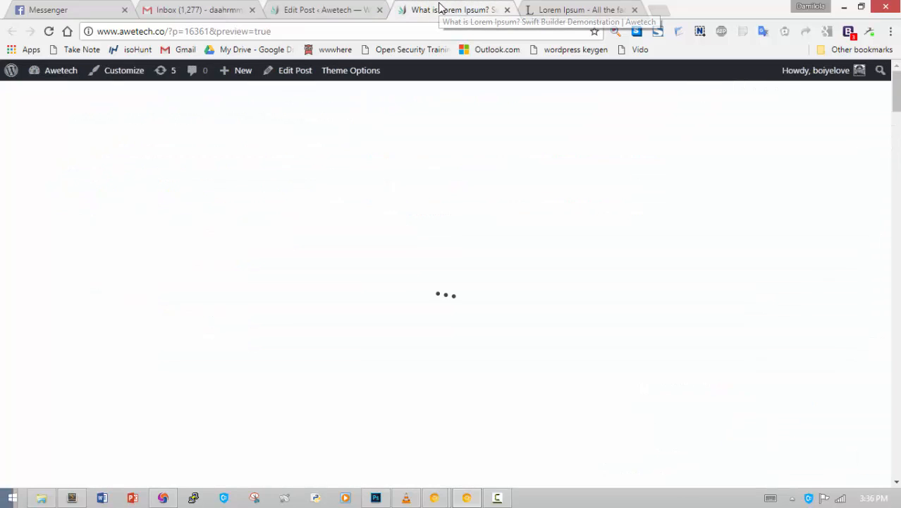
Review the post preview from the animated headline through the text, columns, image and Lorem Ipsum passages, and return to its title.
{"action": "scroll", "coordinate": [494, 280], "scroll_direction": "down", "scroll_amount": 2}
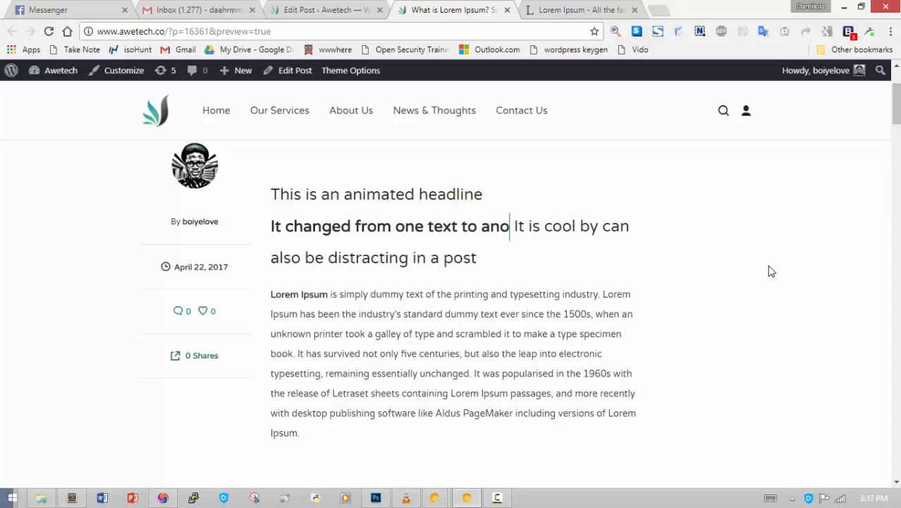
{"action": "scroll", "coordinate": [767, 257], "scroll_direction": "down", "scroll_amount": 2}
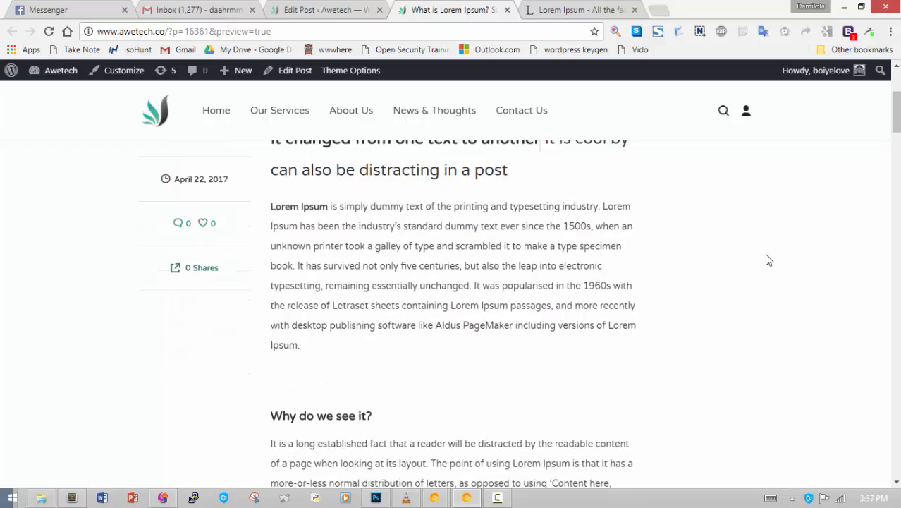
{"action": "scroll", "coordinate": [453, 233], "scroll_direction": "down", "scroll_amount": 2}
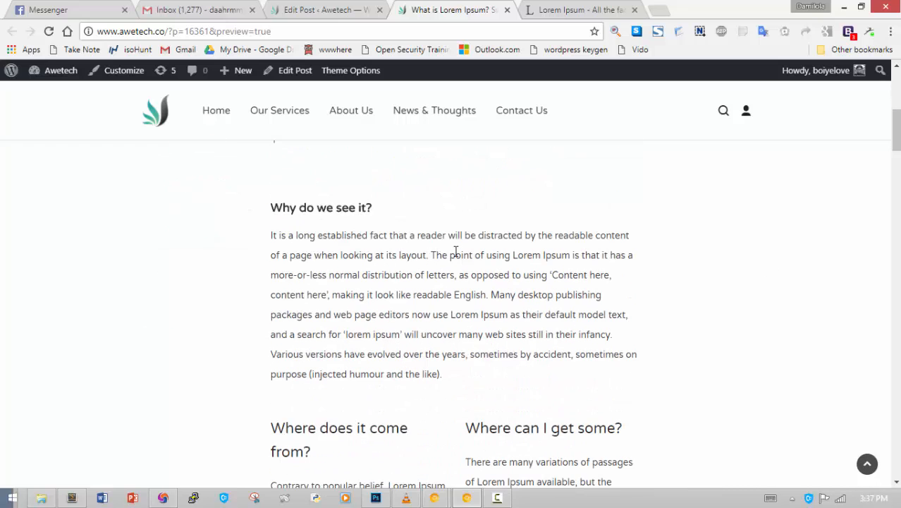
{"action": "scroll", "coordinate": [455, 254], "scroll_direction": "down", "scroll_amount": 3}
{"action": "scroll", "coordinate": [487, 321], "scroll_direction": "down", "scroll_amount": 2}
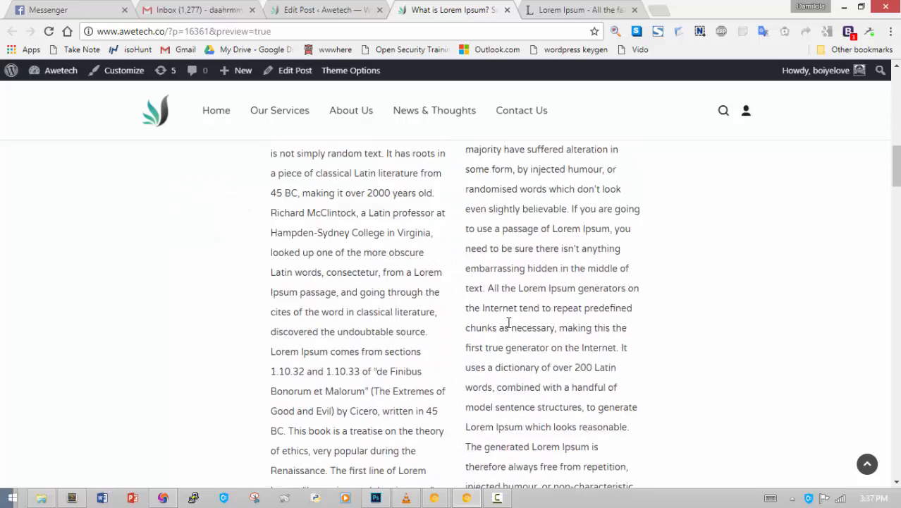
{"action": "scroll", "coordinate": [509, 322], "scroll_direction": "down", "scroll_amount": 5}
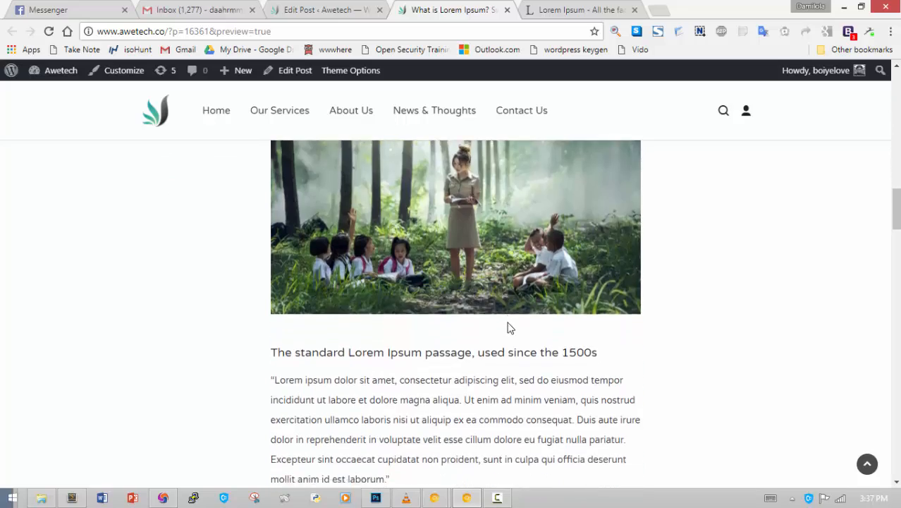
{"action": "scroll", "coordinate": [509, 324], "scroll_direction": "down", "scroll_amount": 15}
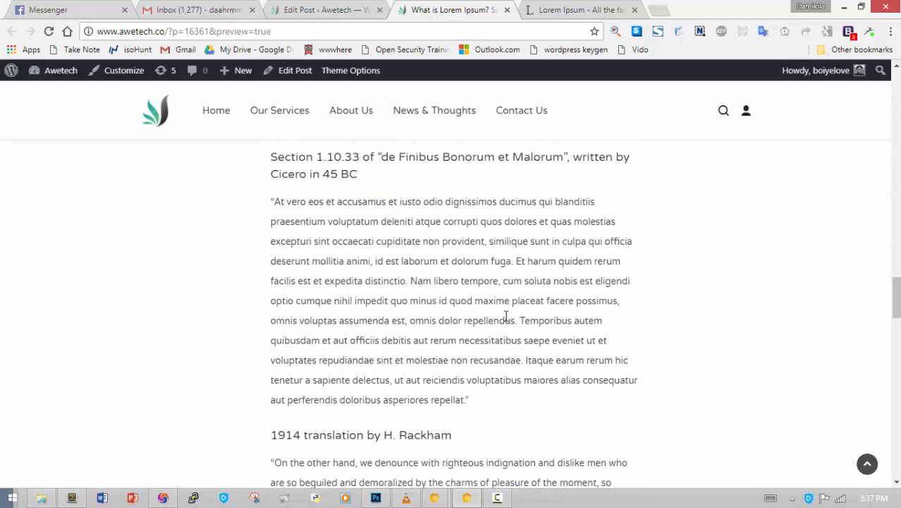
{"action": "scroll", "coordinate": [506, 318], "scroll_direction": "down", "scroll_amount": 14}
{"action": "scroll", "coordinate": [505, 319], "scroll_direction": "up", "scroll_amount": 6}
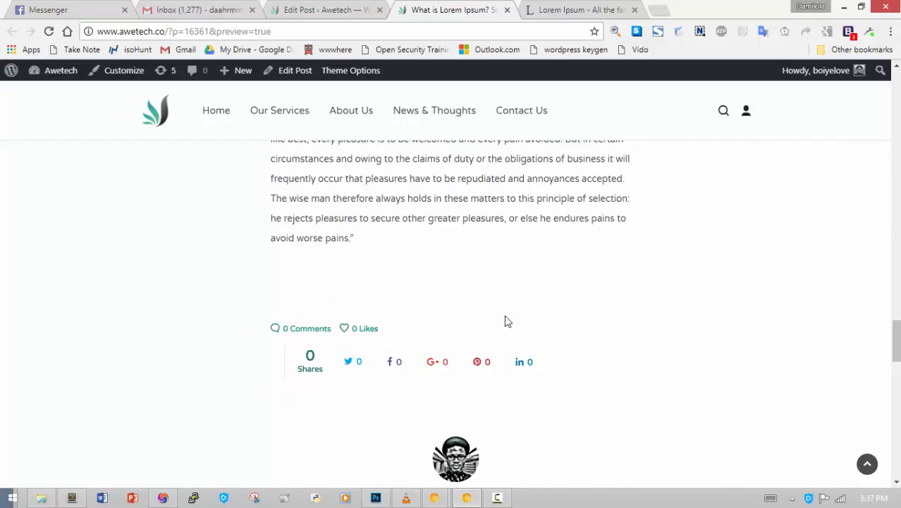
{"action": "scroll", "coordinate": [505, 321], "scroll_direction": "up", "scroll_amount": 20}
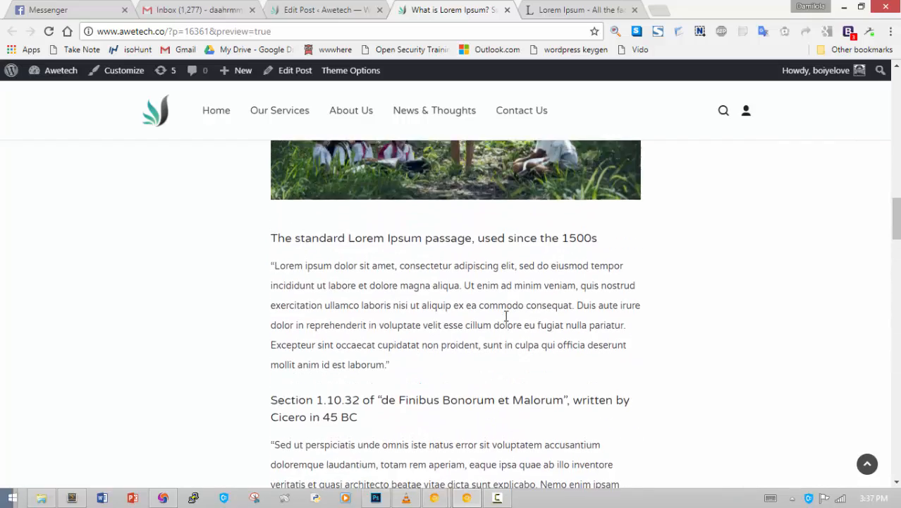
{"action": "scroll", "coordinate": [505, 318], "scroll_direction": "up", "scroll_amount": 15}
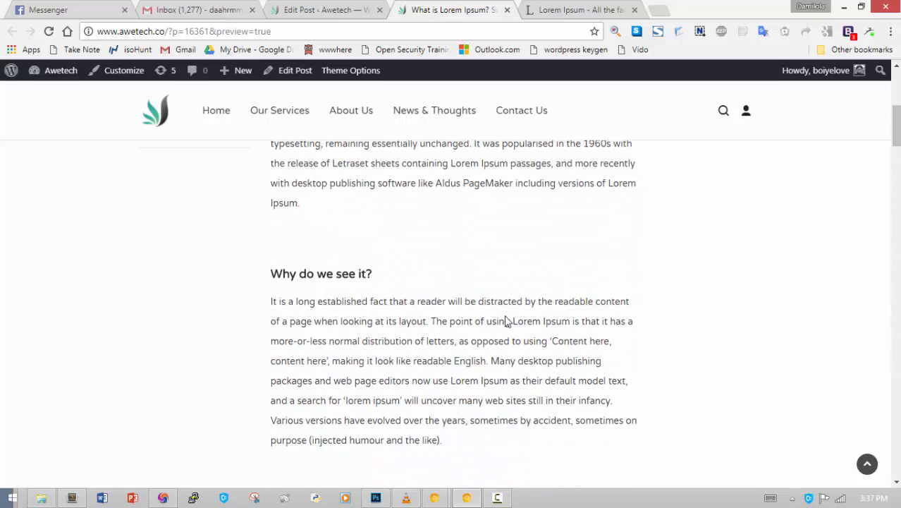
{"action": "scroll", "coordinate": [506, 321], "scroll_direction": "up", "scroll_amount": 5}
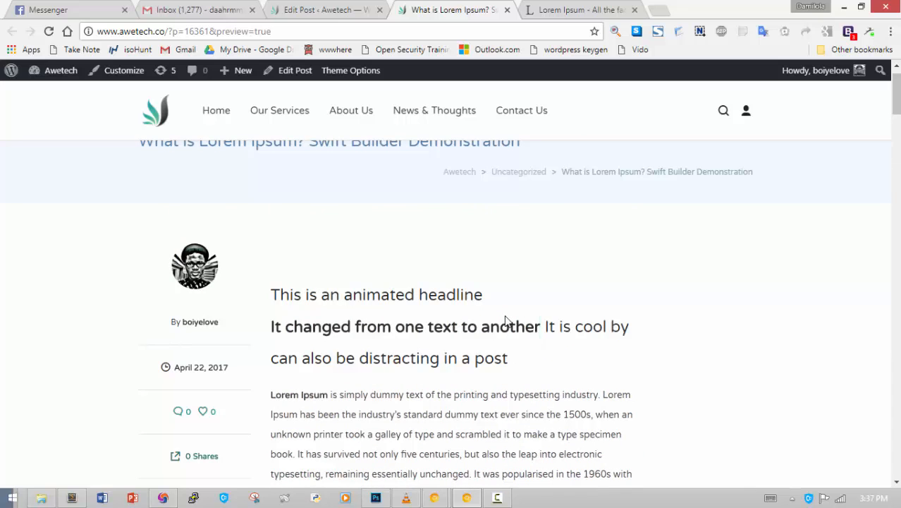
{"action": "scroll", "coordinate": [506, 322], "scroll_direction": "down", "scroll_amount": 1}
{"action": "scroll", "coordinate": [506, 322], "scroll_direction": "up", "scroll_amount": 2}
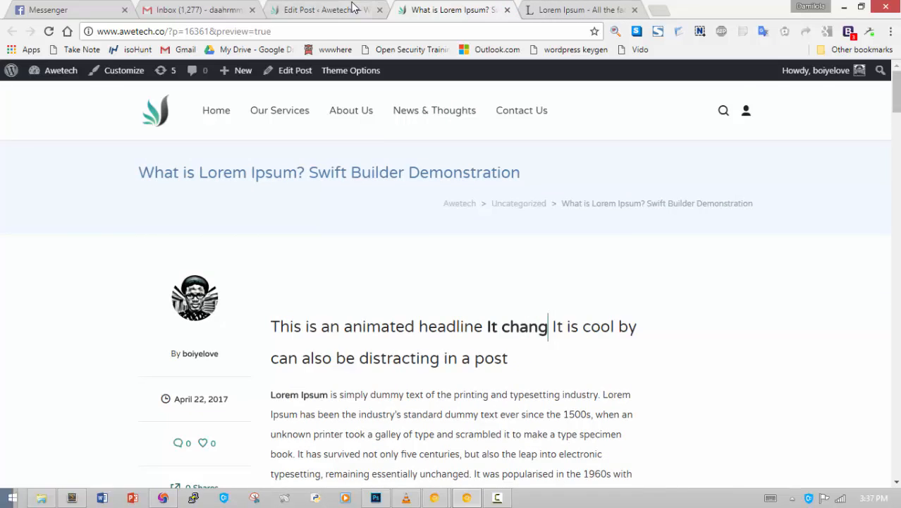
Return to the post's edit page and view its Swift Page Builder elements.
{"action": "left_click", "coordinate": [325, 9]}
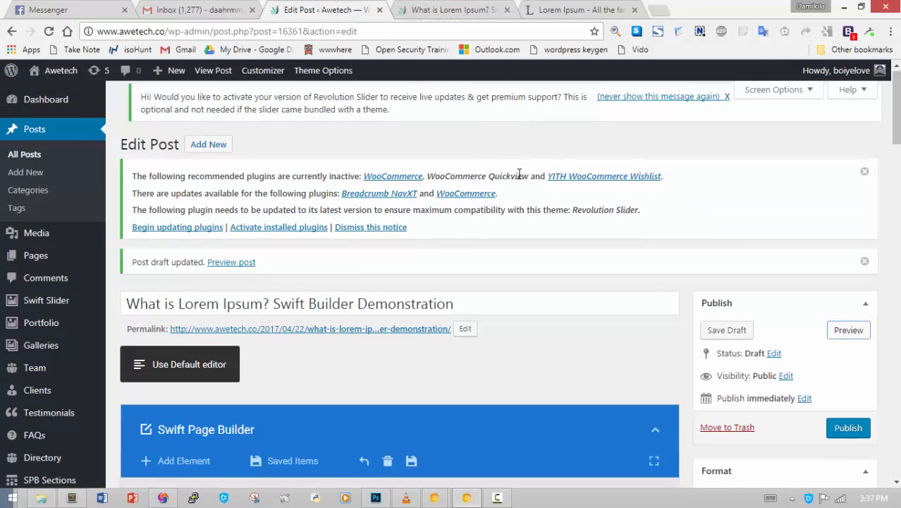
{"action": "scroll", "coordinate": [519, 174], "scroll_direction": "down", "scroll_amount": 1}
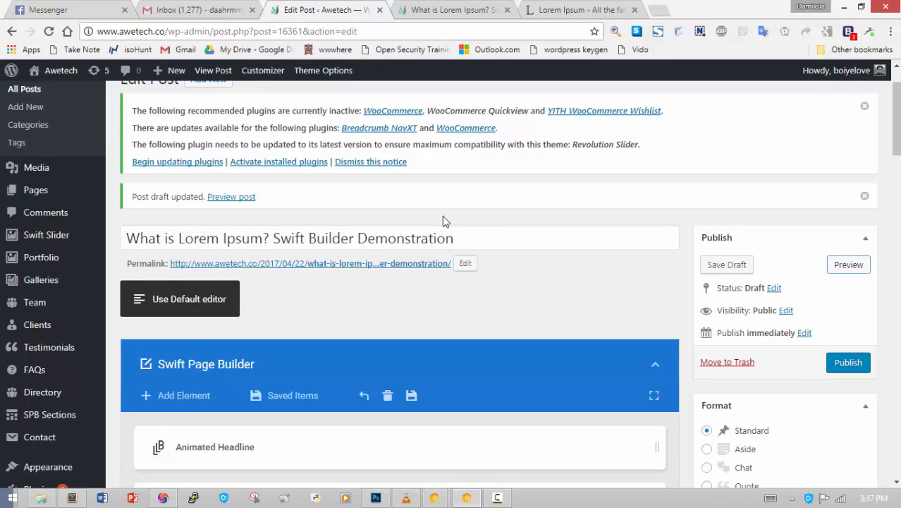
{"action": "scroll", "coordinate": [442, 215], "scroll_direction": "down", "scroll_amount": 2}
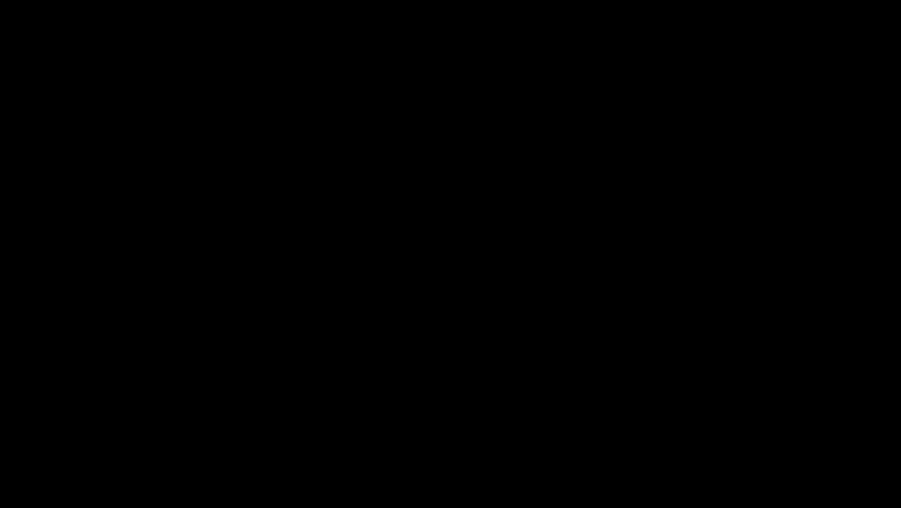